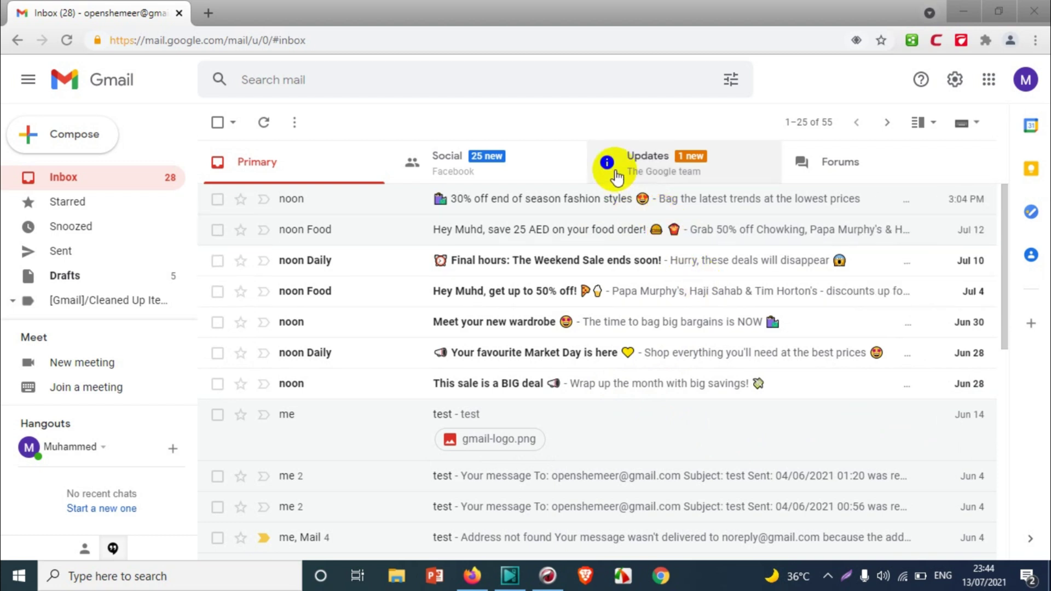
- Launch Outlook 2016 from the taskbar search and create a new profile named 'outook'
click(19, 576)
text(out)
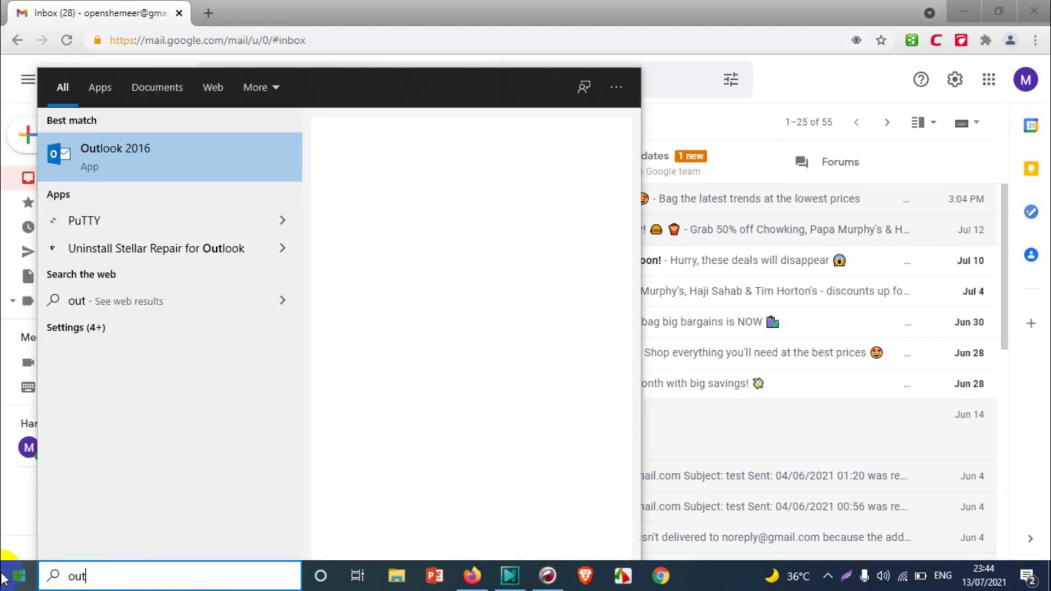
key(Escape)
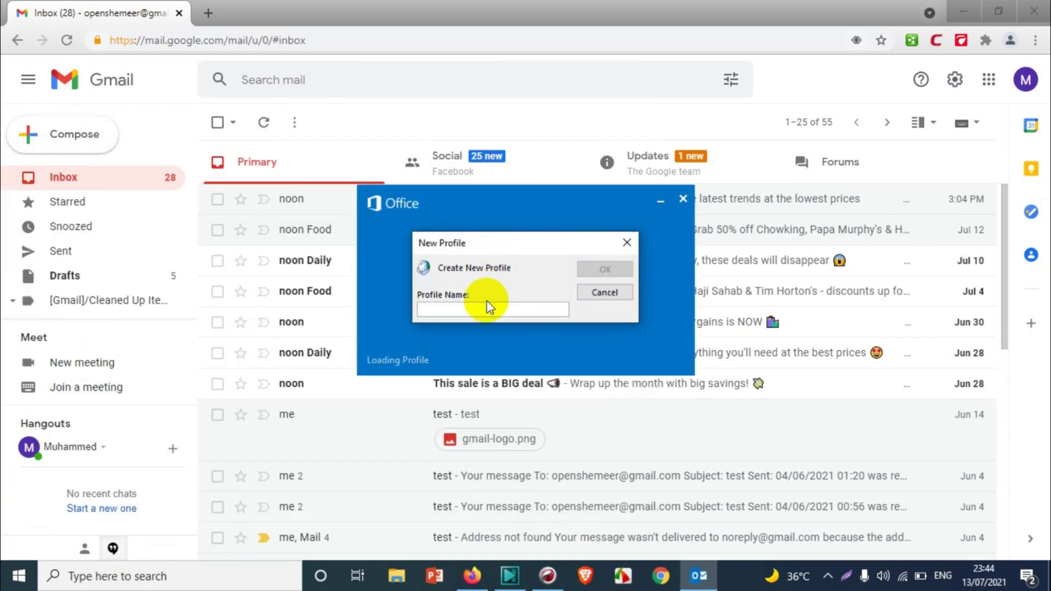
text(out)
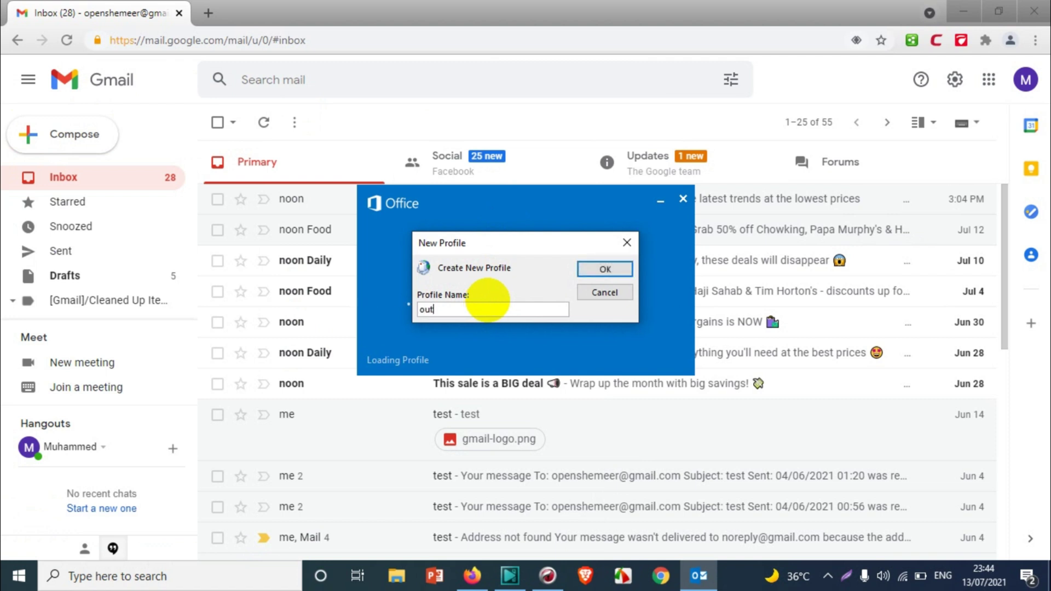
text(ook)
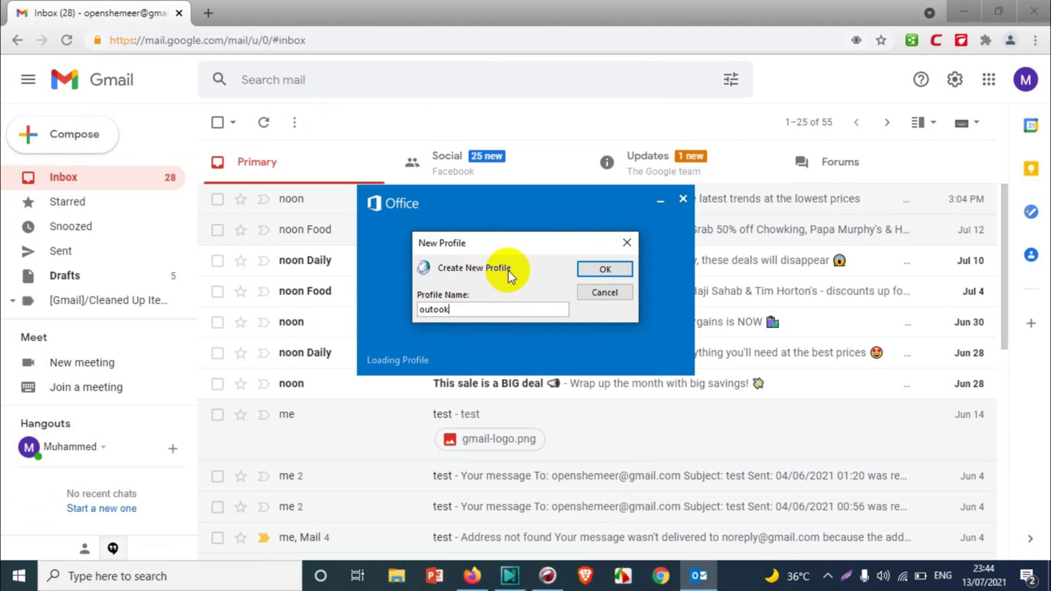
click(593, 271)
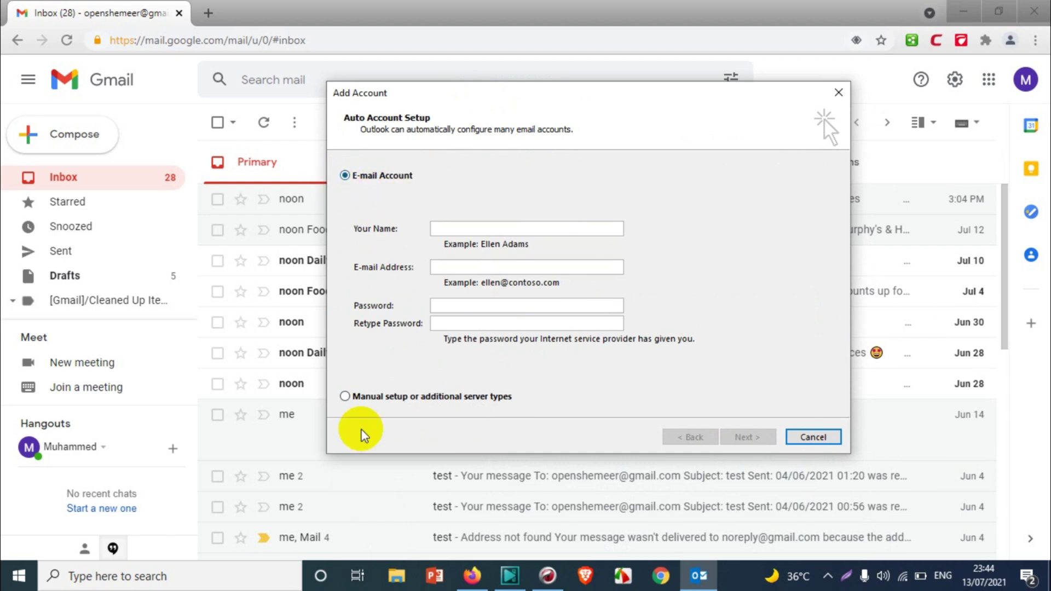
- Choose manual setup for a POP or IMAP account, then bring the Gmail inbox forward
click(382, 397)
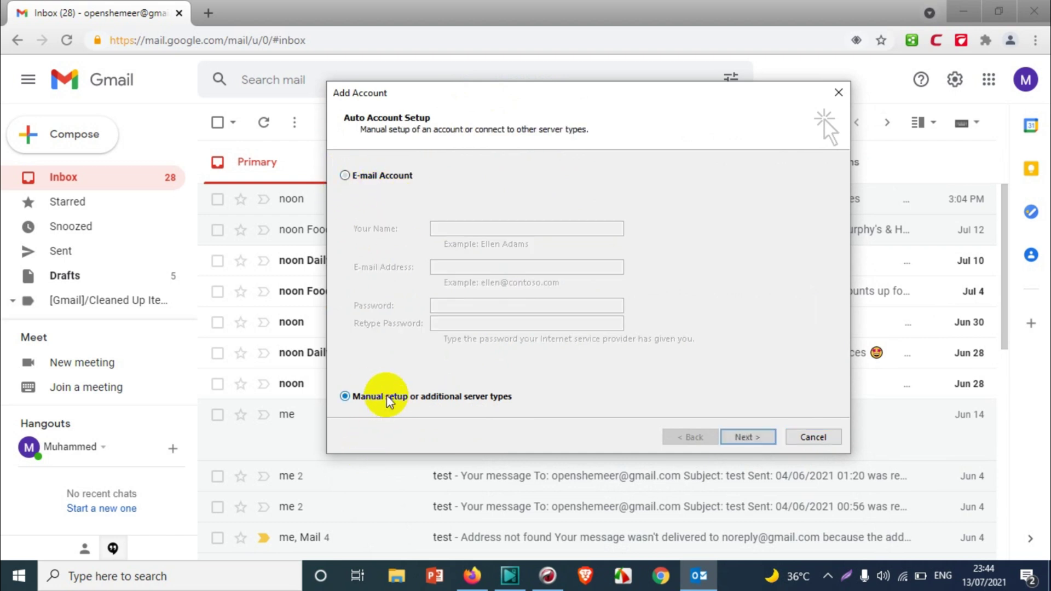
click(765, 437)
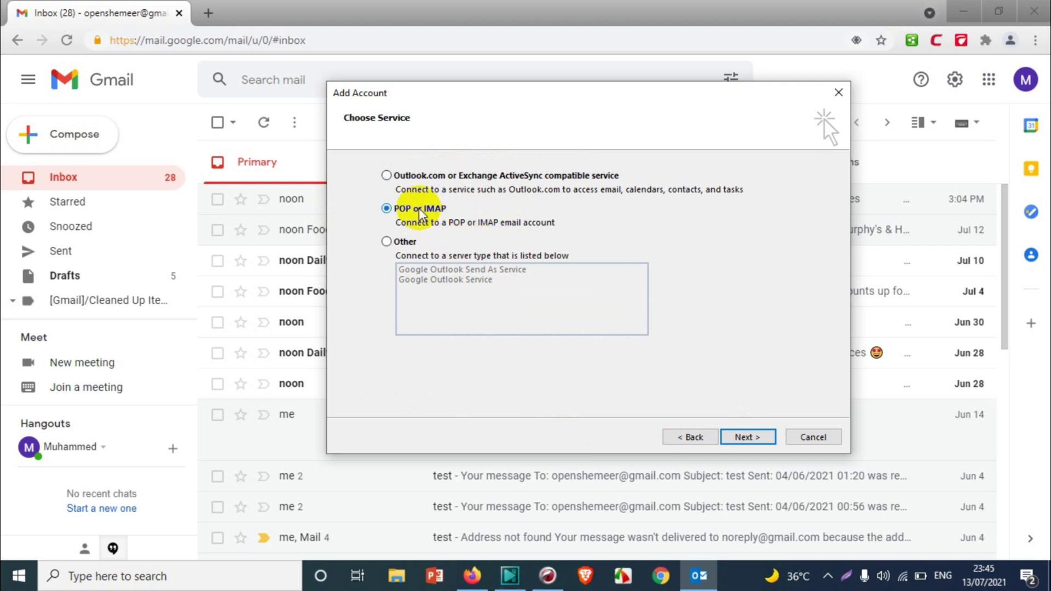
click(749, 436)
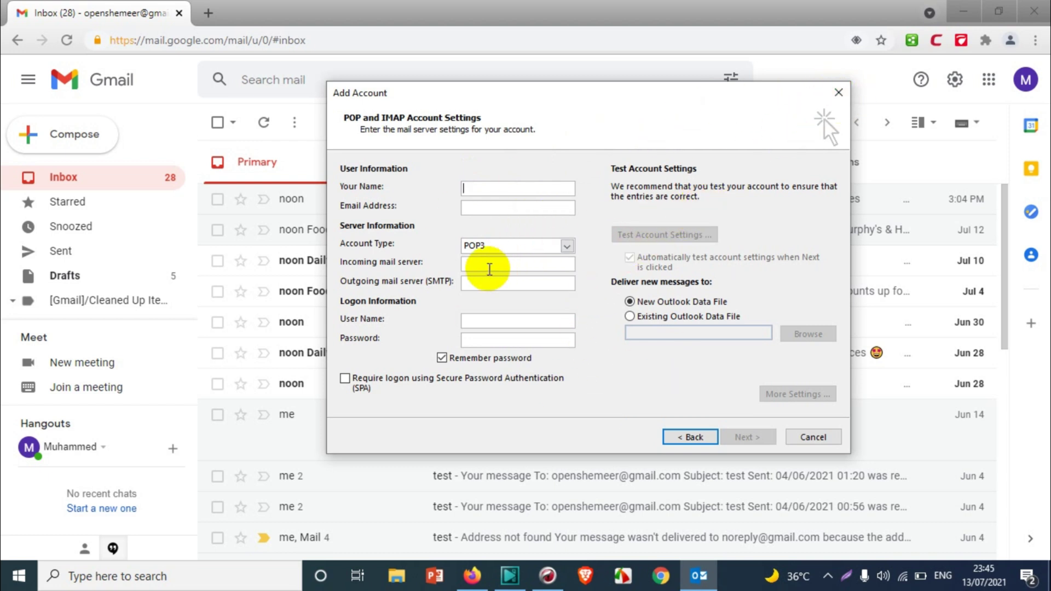
click(870, 85)
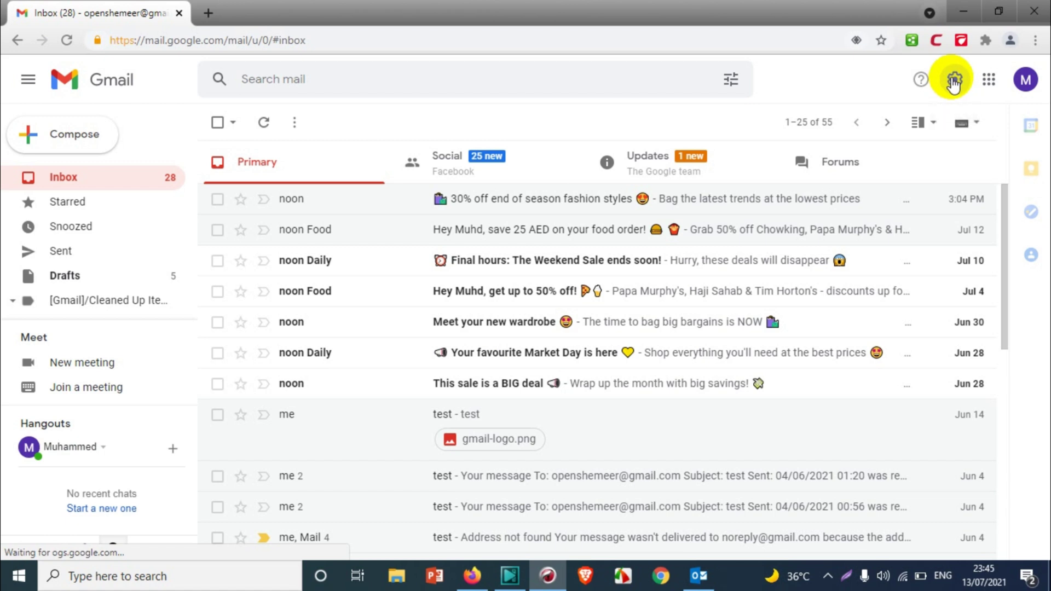
- In Gmail's Forwarding and POP/IMAP settings, enable POP for all mail and IMAP, and save
click(953, 81)
click(910, 170)
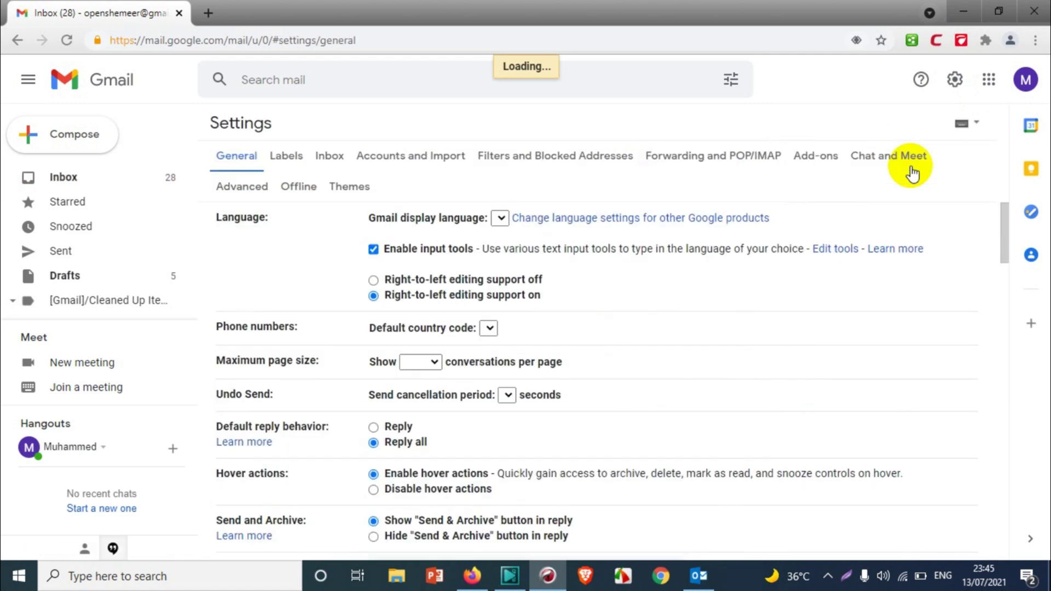
click(735, 152)
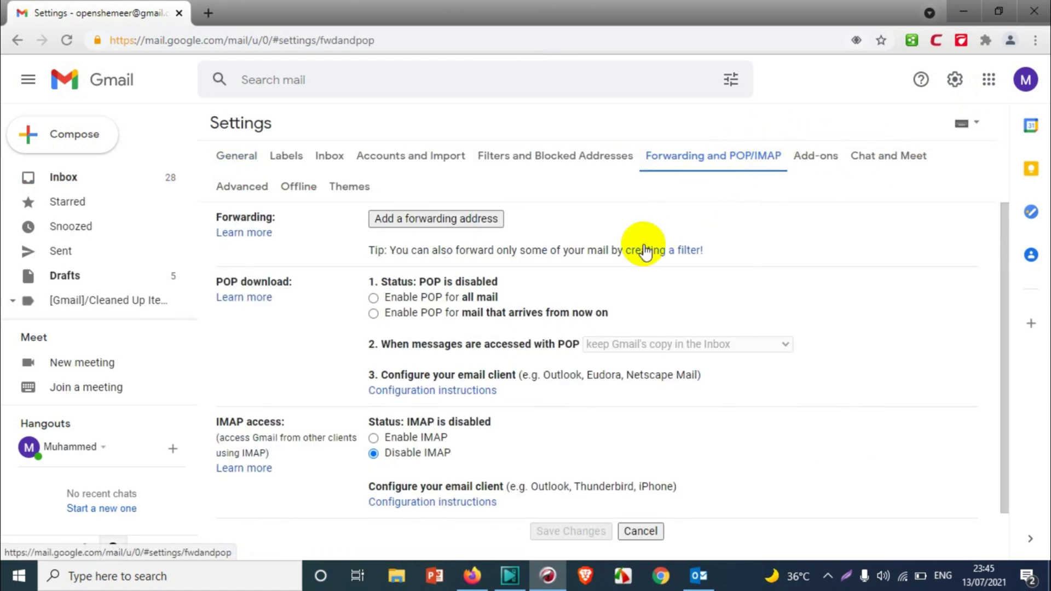
click(372, 299)
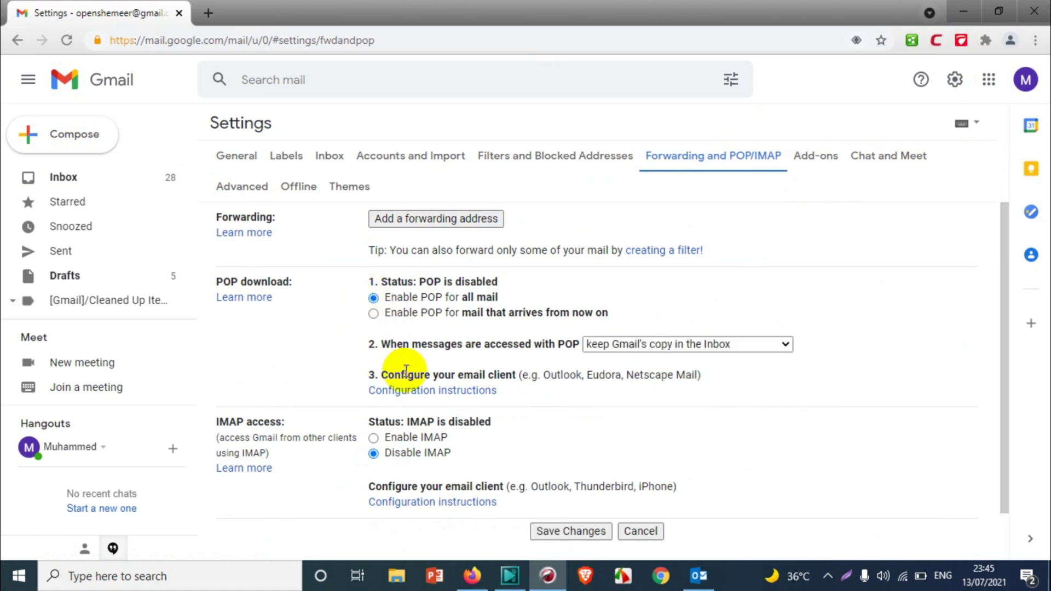
click(373, 438)
scroll(610, 313, down, 2)
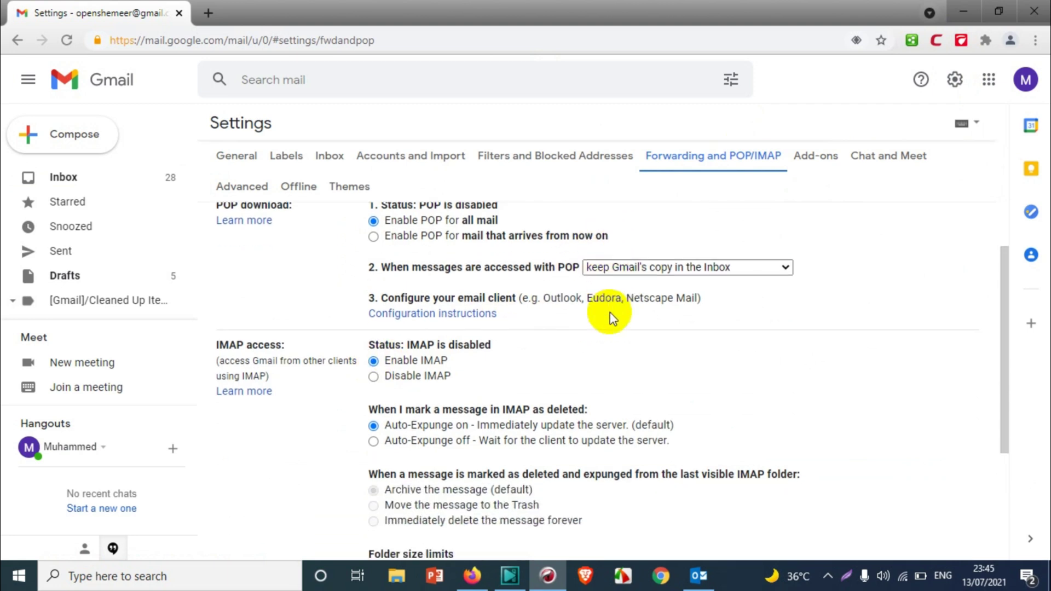
scroll(610, 313, down, 3)
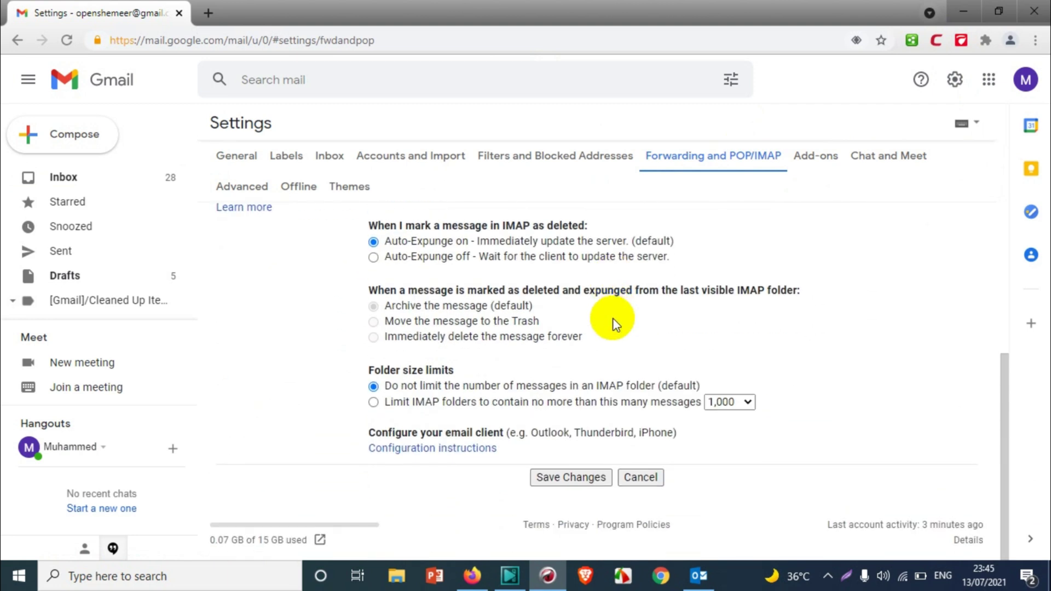
click(579, 474)
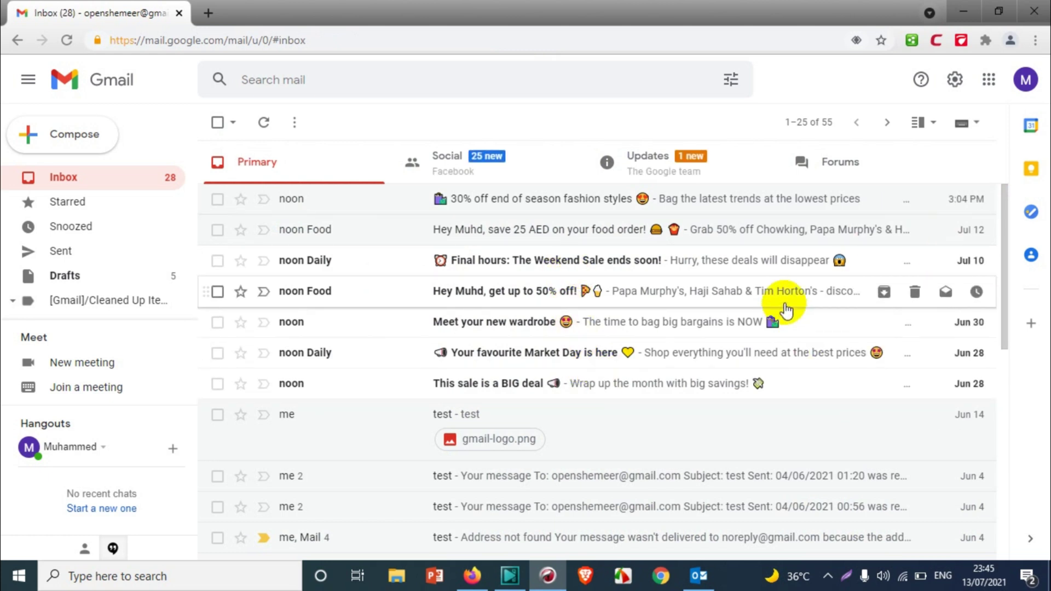
- Turn on less secure app access in the Google Account security settings
click(996, 86)
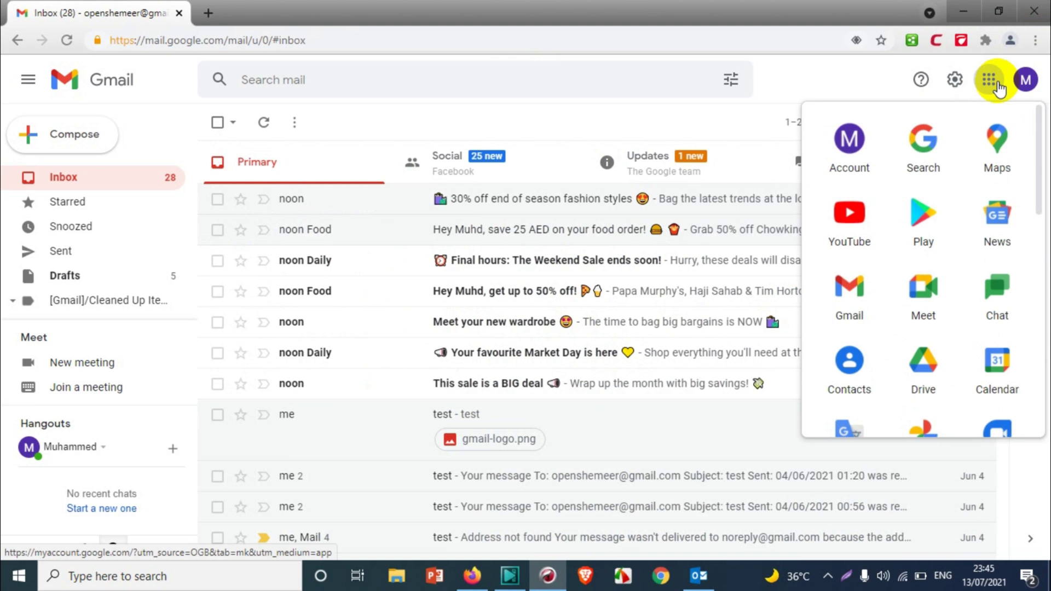
click(829, 163)
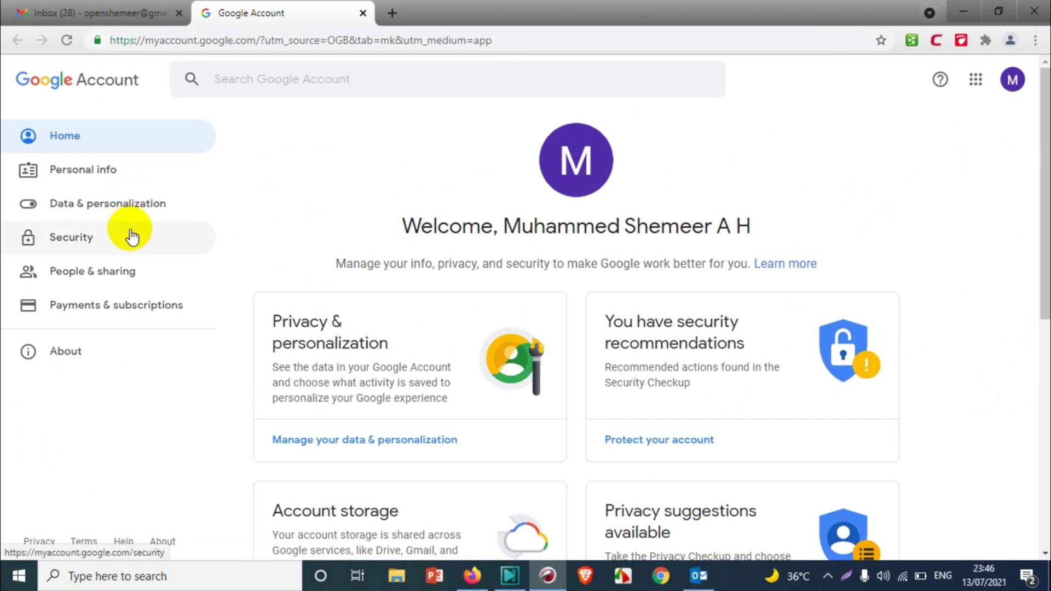
click(107, 235)
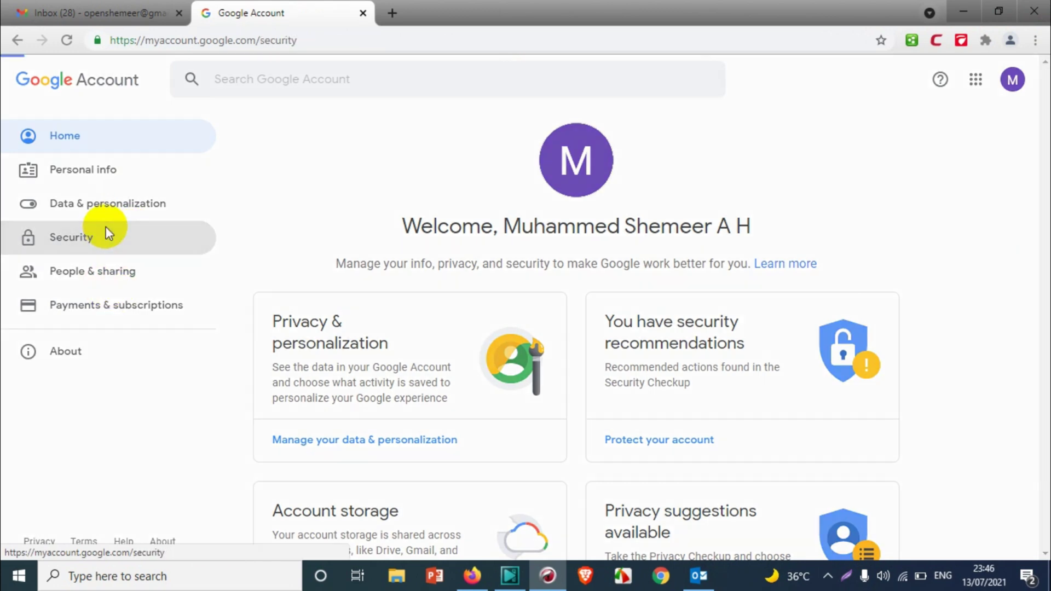
scroll(536, 349, down, 3)
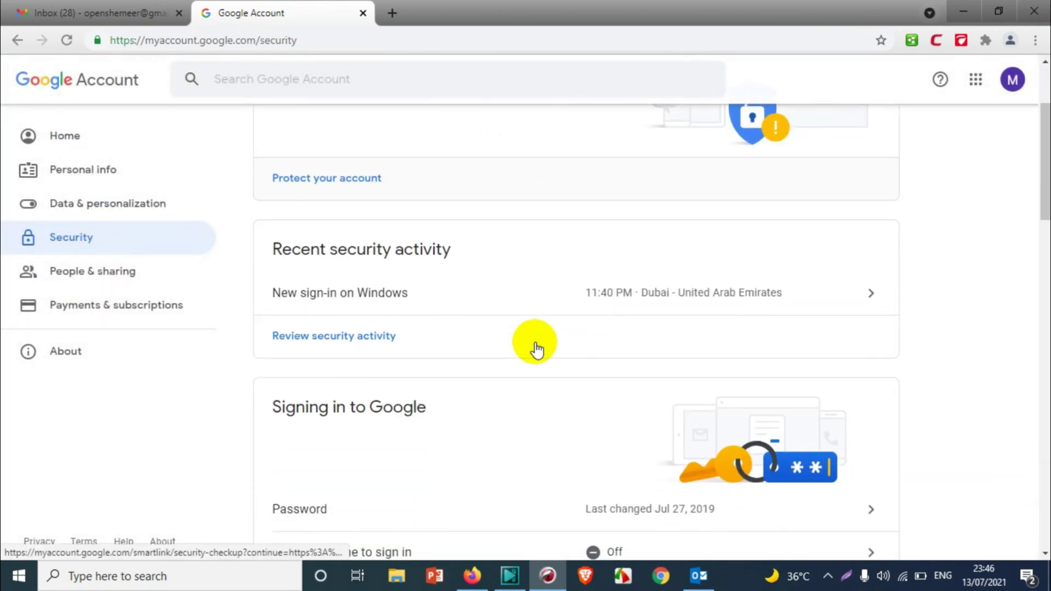
scroll(536, 349, down, 10)
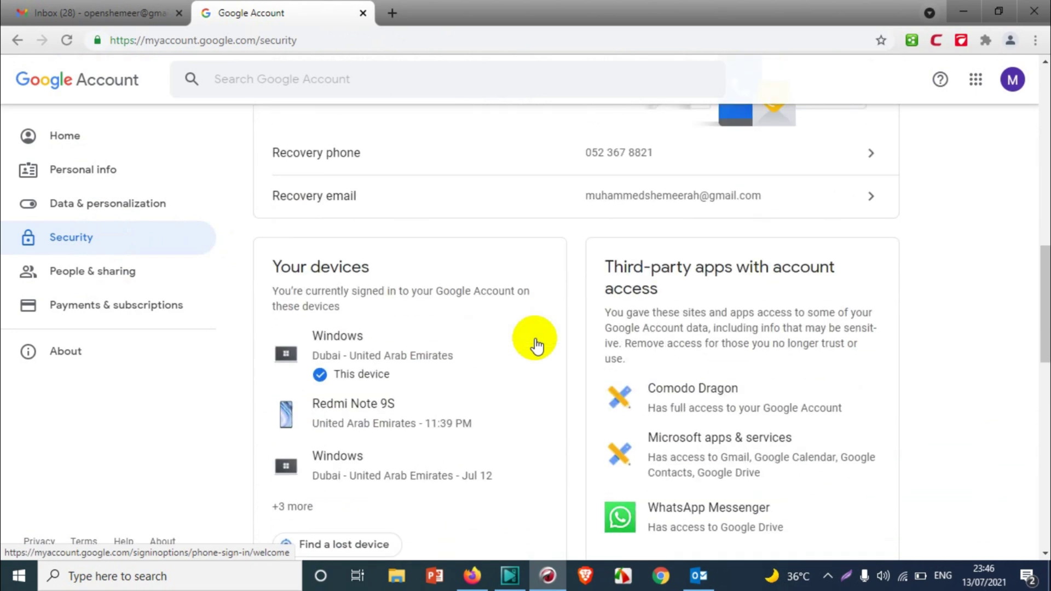
scroll(530, 264, down, 10)
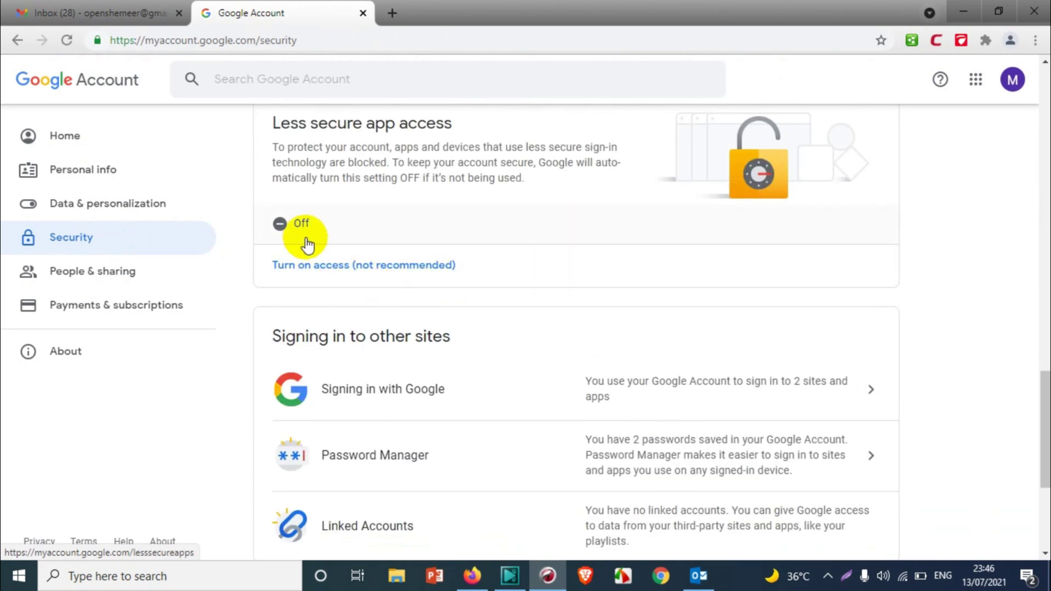
scroll(323, 245, up, 1)
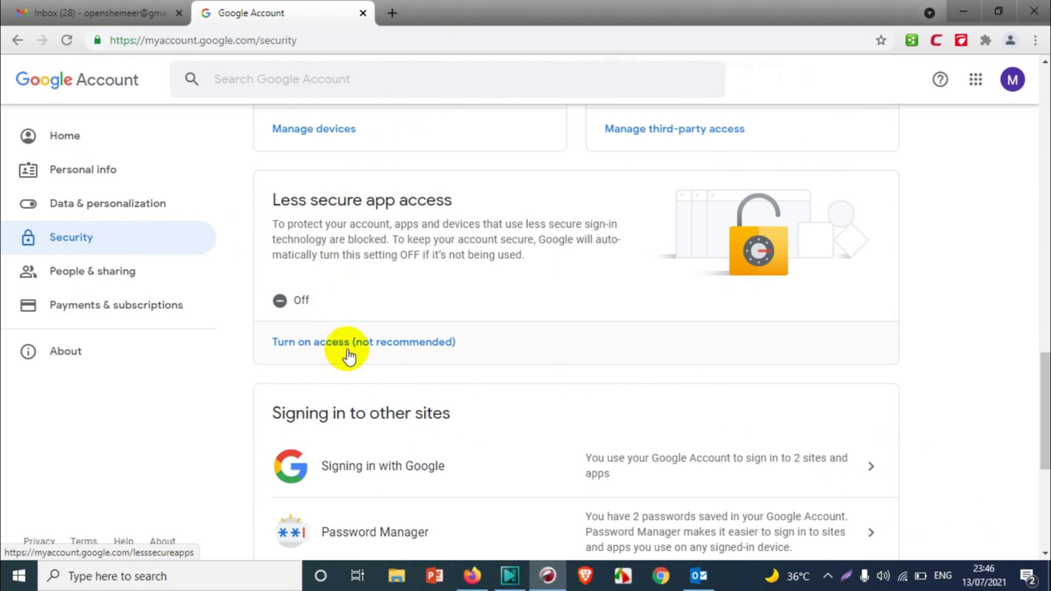
click(314, 343)
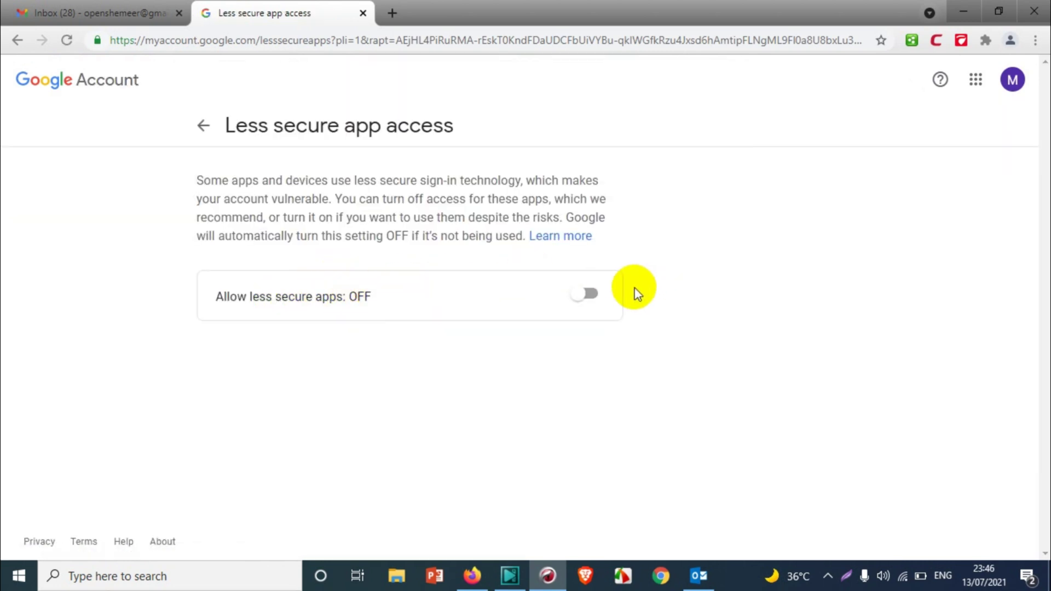
click(590, 297)
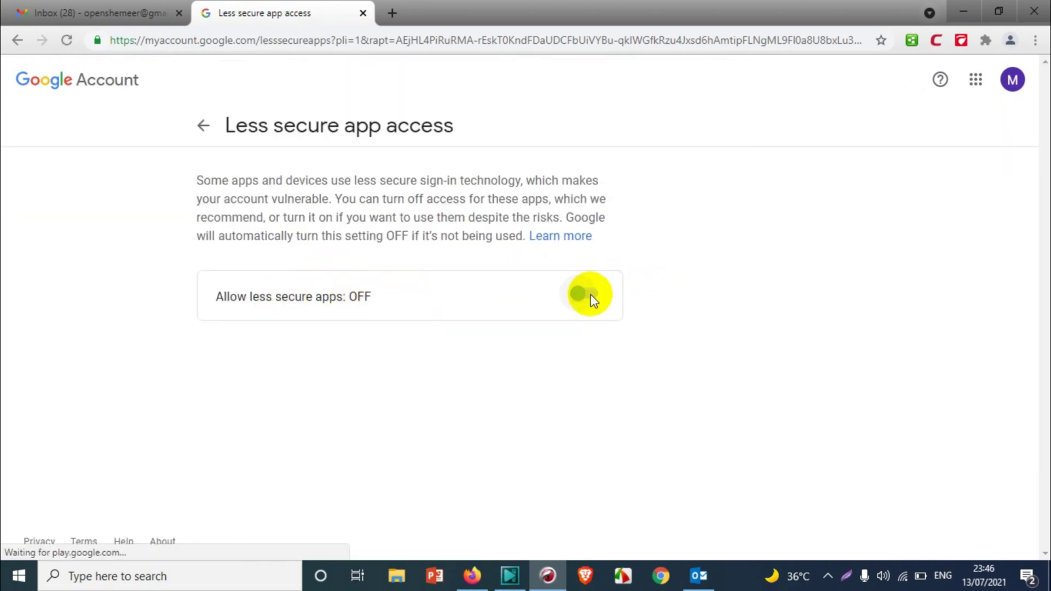
- Recheck the Google Account Security page, then minimize Chrome to reveal Outlook's Add Account dialog
click(959, 10)
click(518, 213)
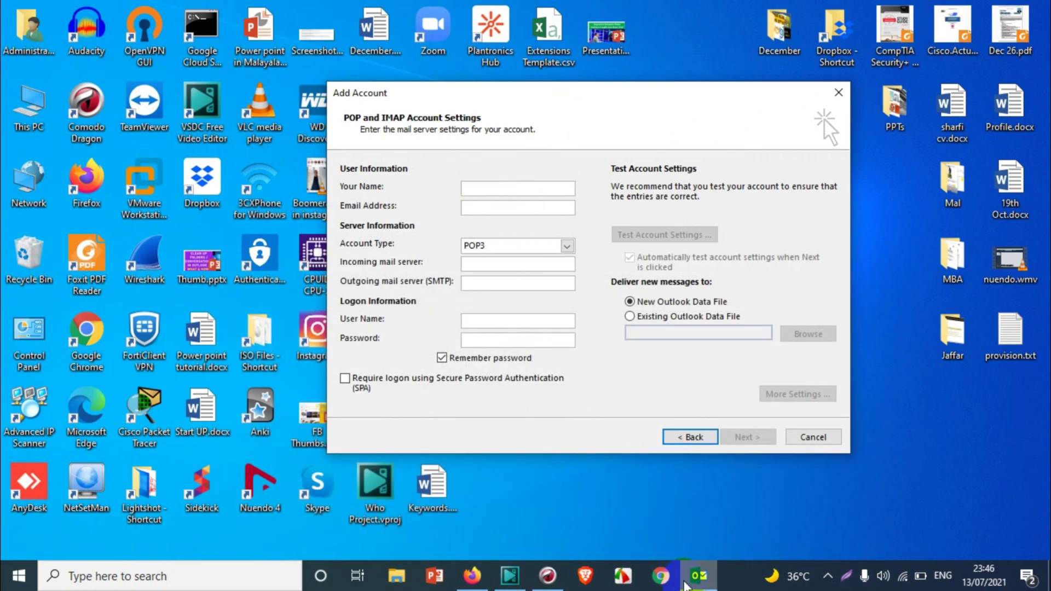
click(676, 583)
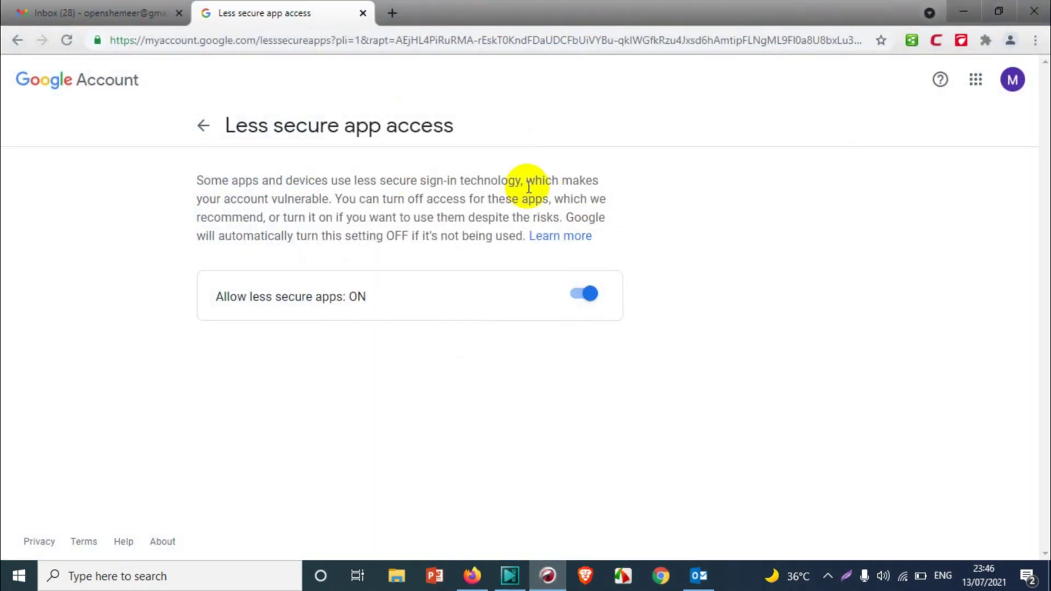
click(203, 125)
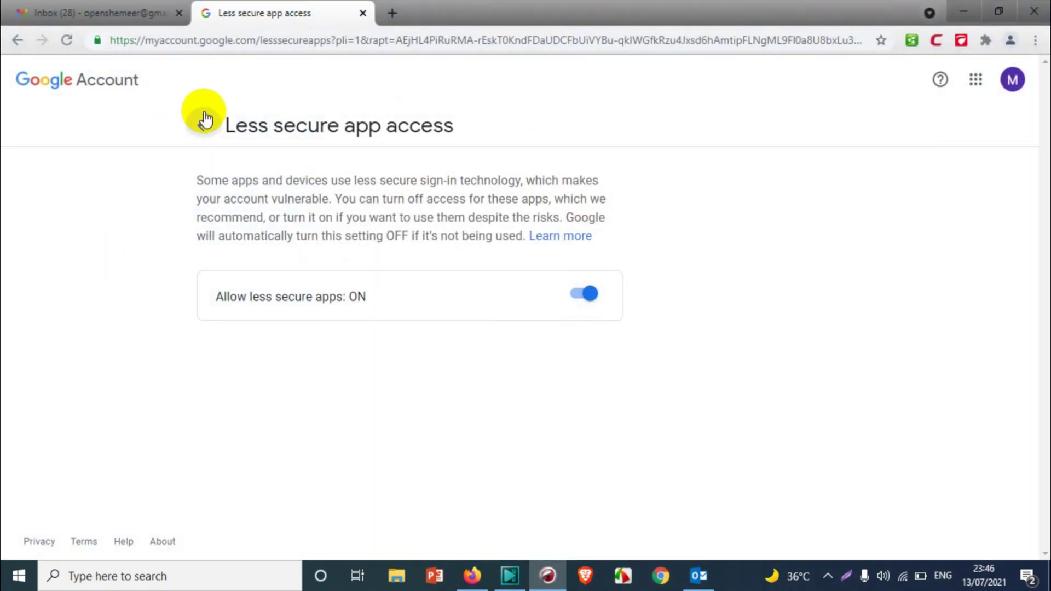
scroll(615, 404, down, 20)
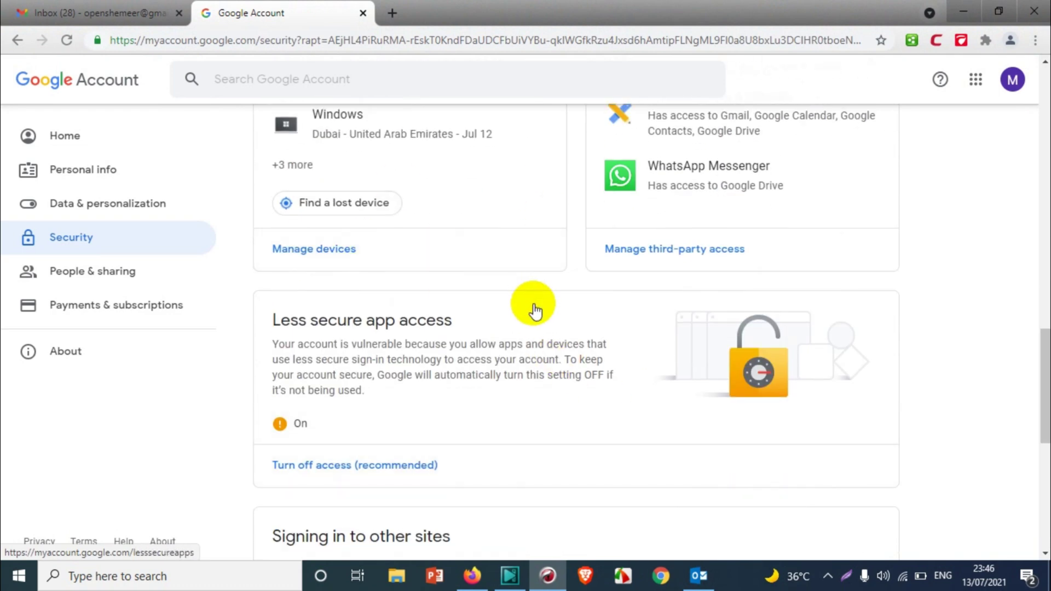
scroll(535, 317, down, 2)
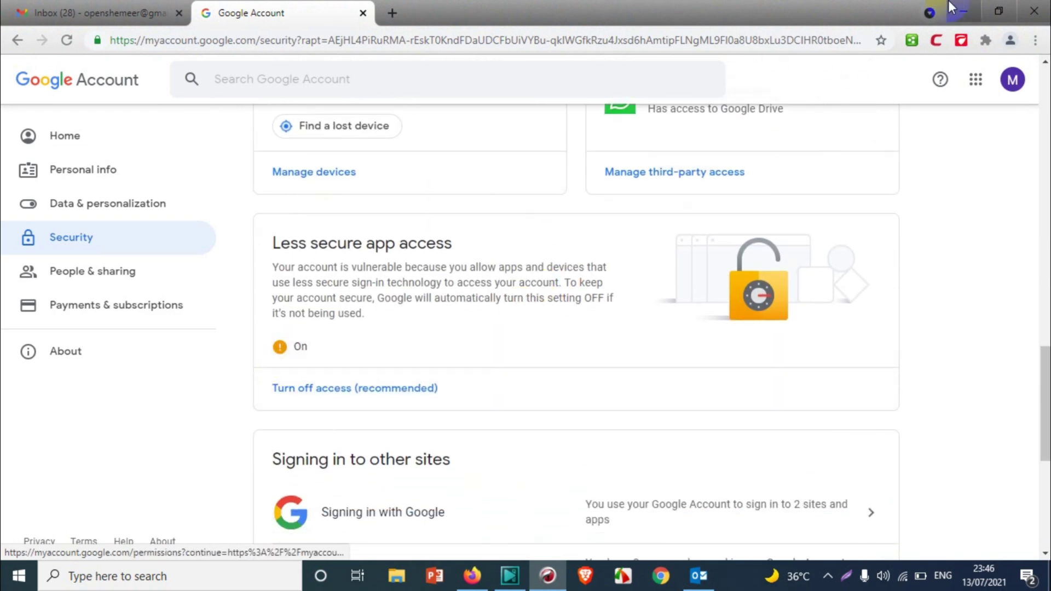
click(963, 12)
- Enter the user's name and Gmail address, set Account Type to IMAP, and enter incoming server imap.gmail.com
click(478, 190)
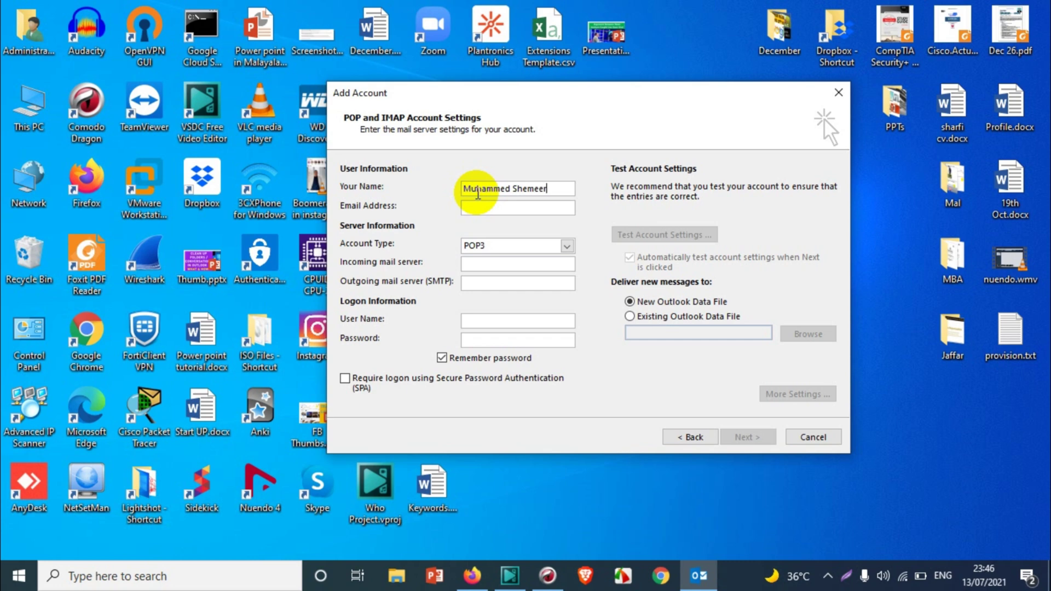
click(517, 206)
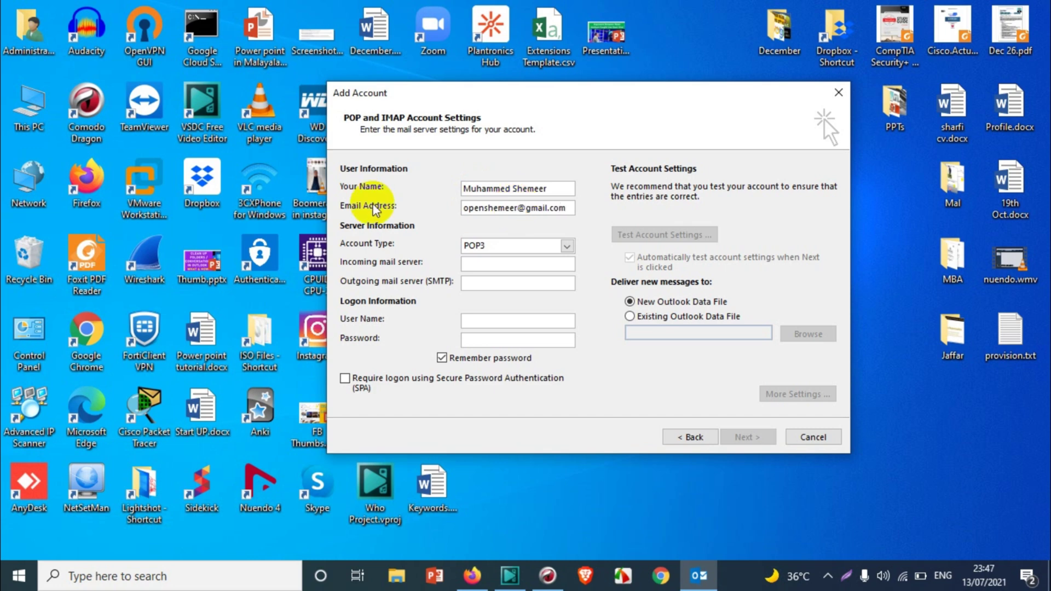
click(469, 246)
click(474, 266)
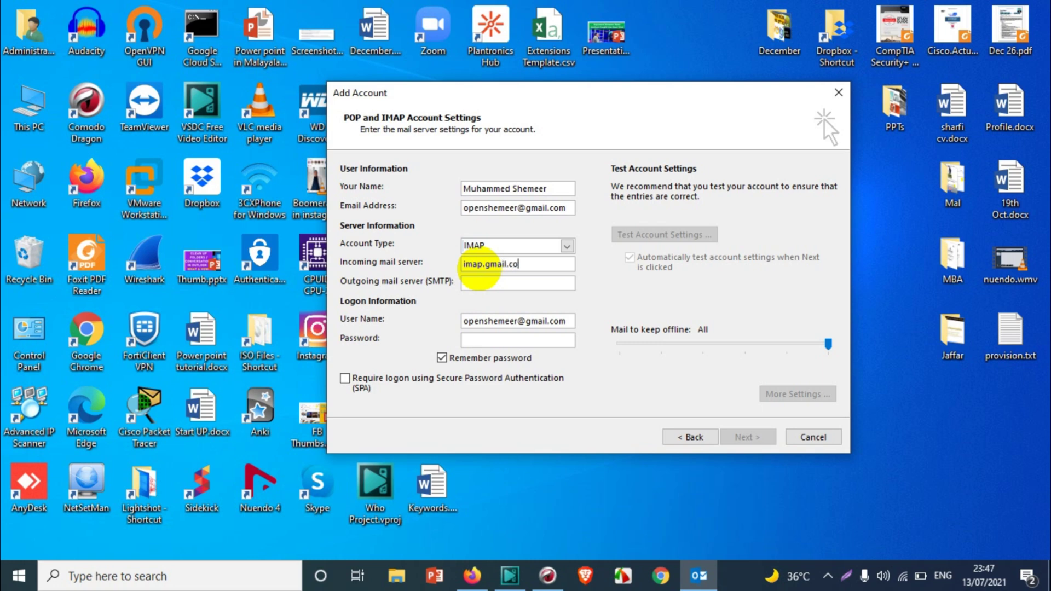
text(m)
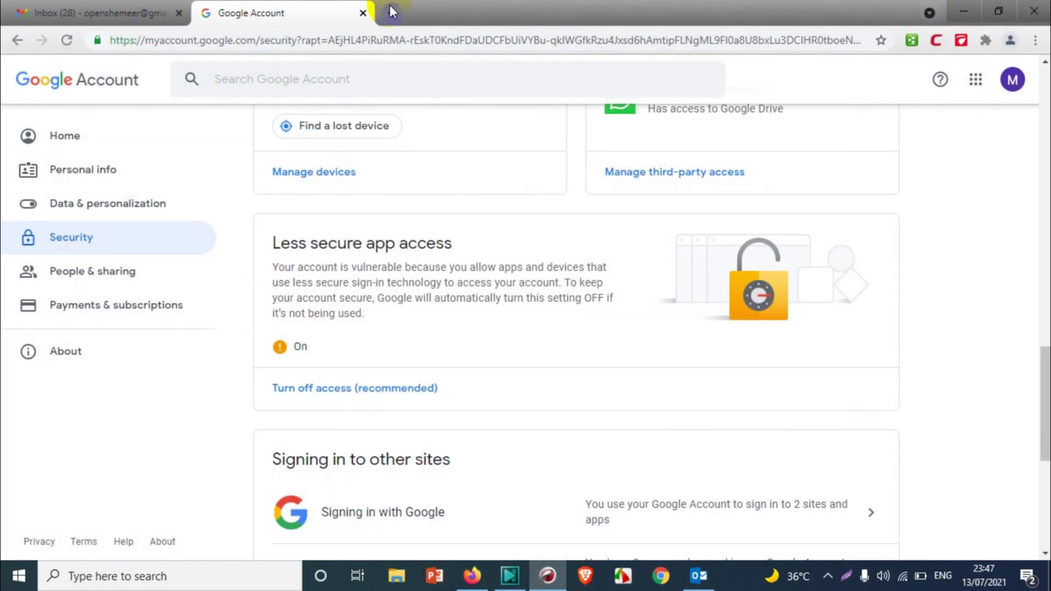
- Search 'gmail imap' in a new Chrome tab
click(389, 10)
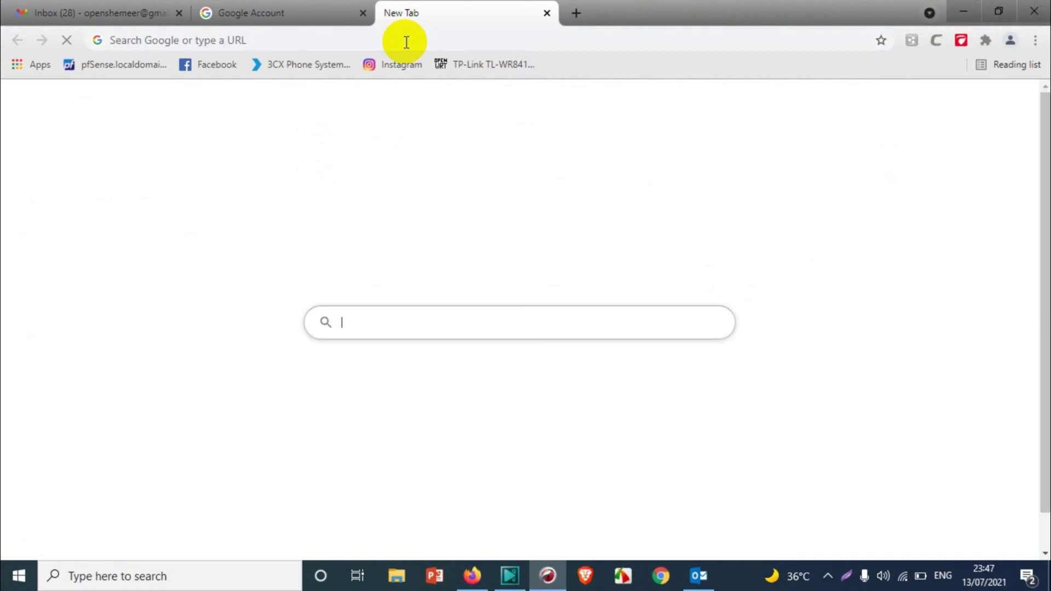
text(gmai)
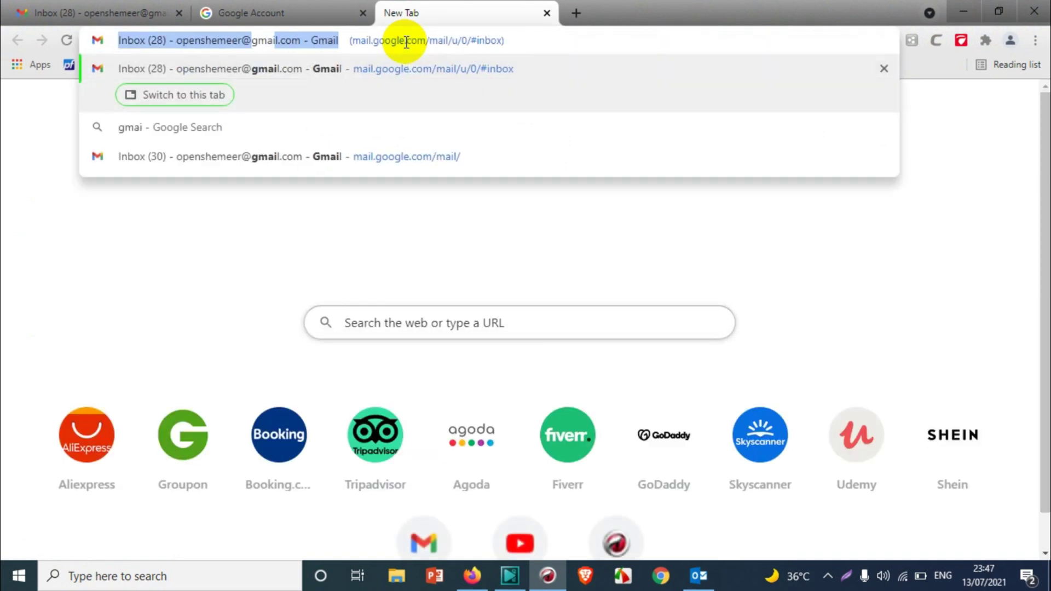
key(BackSpace)
key(BackSpace)
key(BackSpace)
key(BackSpace)
text(mail)
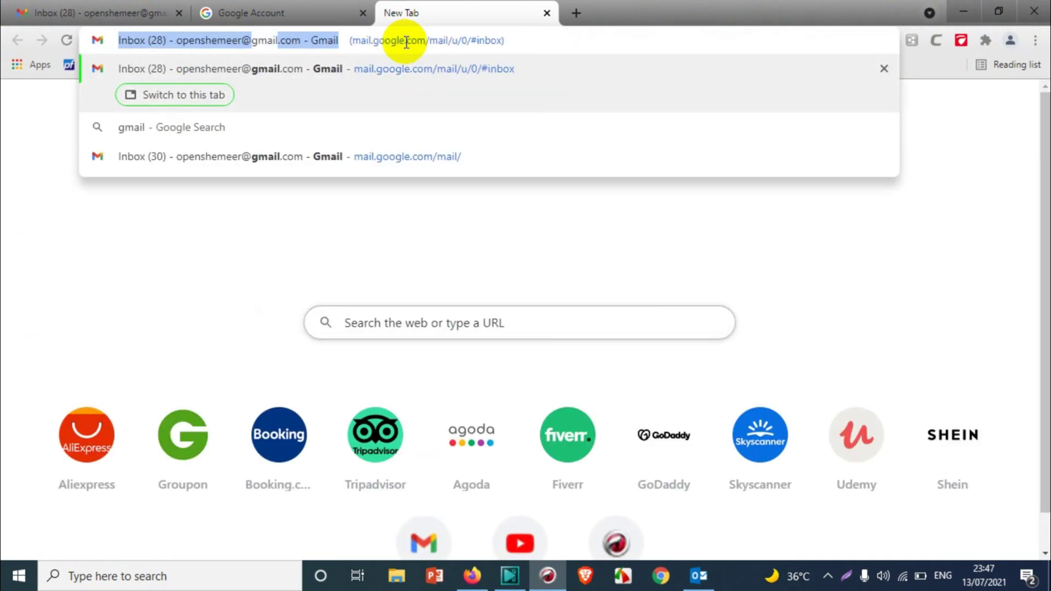
key(ctrl+a)
text(gm)
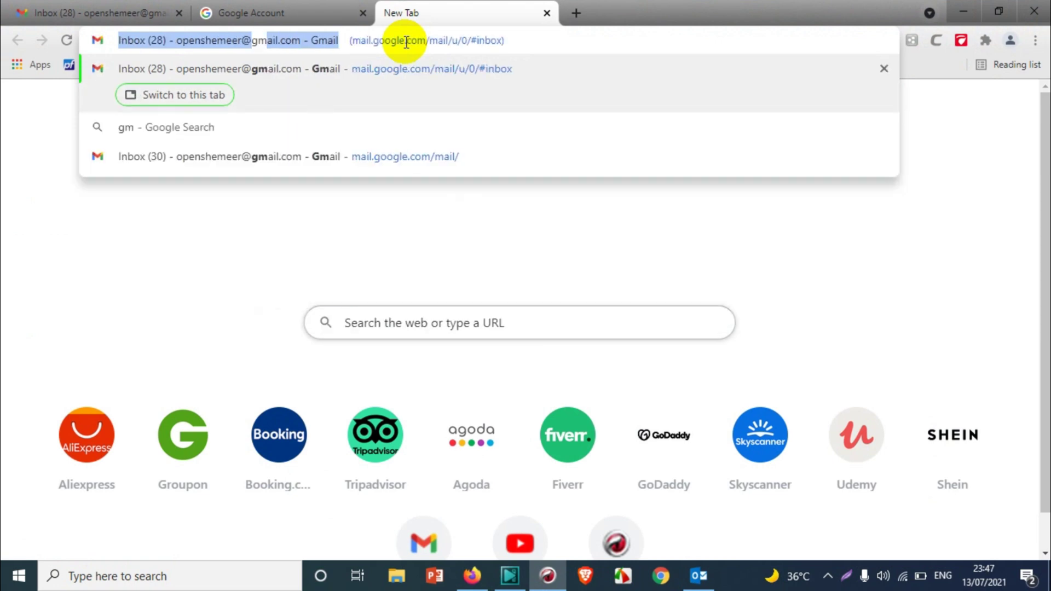
text(ail imap settings)
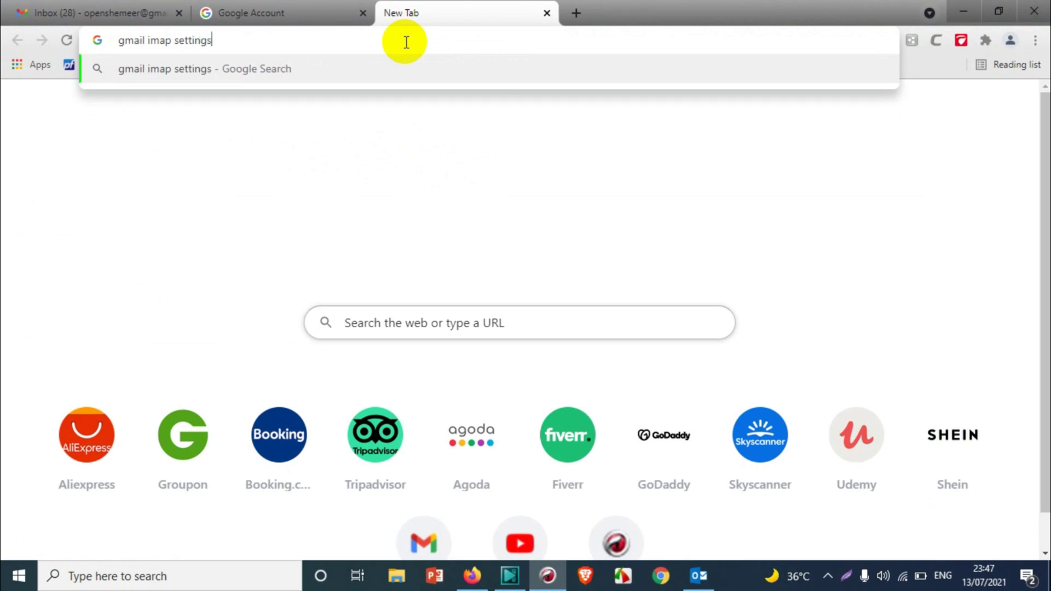
key(Return)
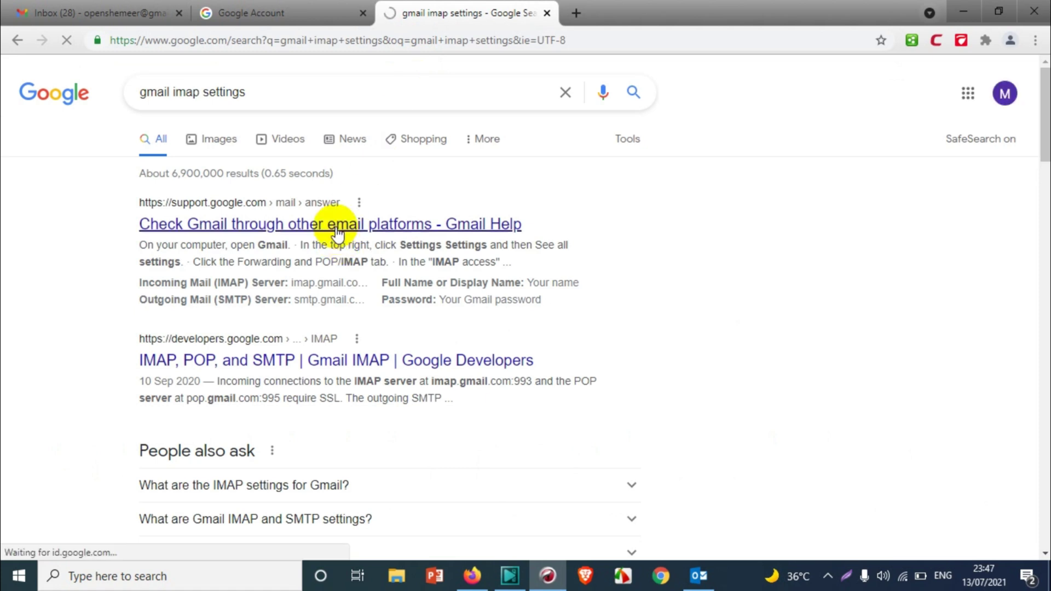
- Open the Gmail Help article and scroll to the imap.gmail.com and smtp.gmail.com server table
click(338, 230)
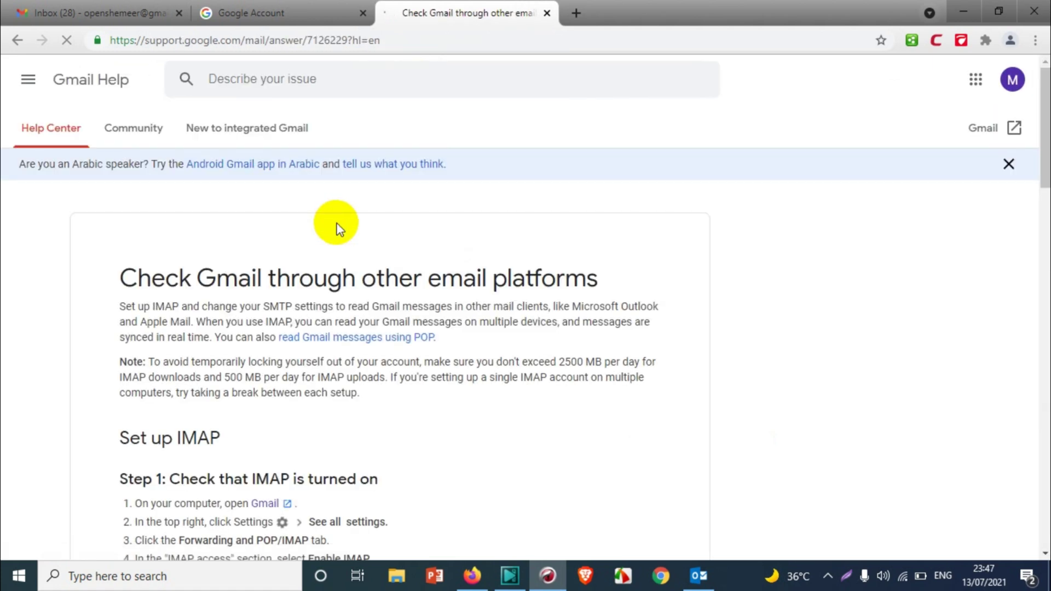
scroll(494, 295, down, 3)
scroll(494, 296, down, 1)
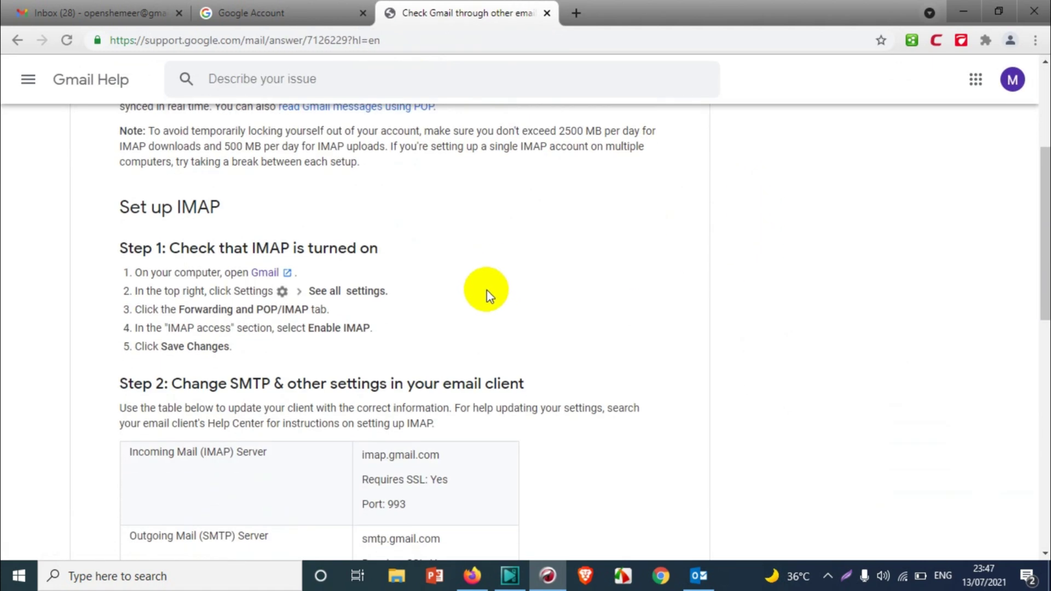
scroll(489, 296, down, 2)
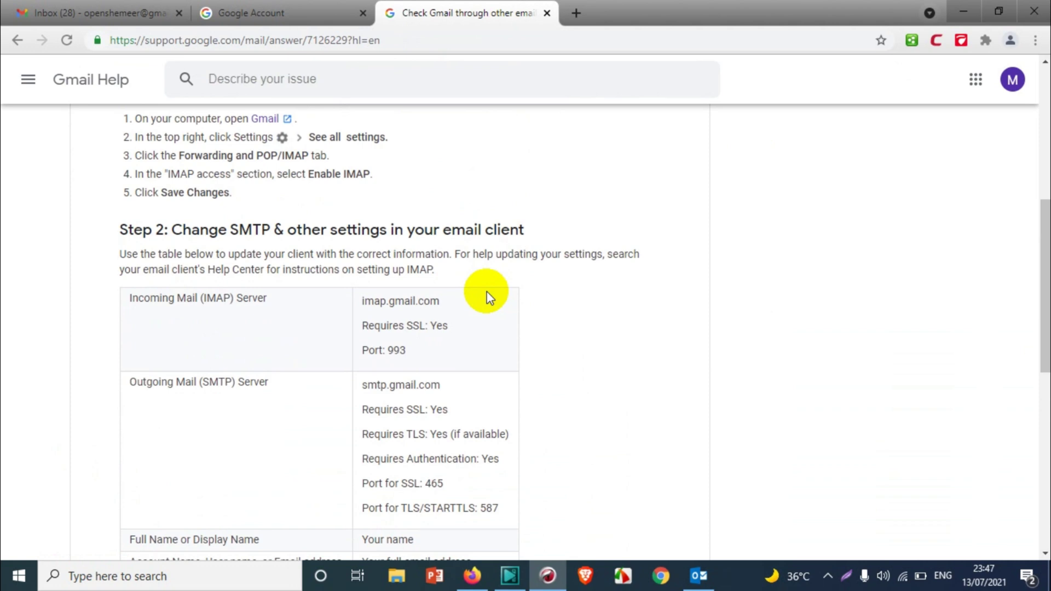
scroll(489, 298, down, 1)
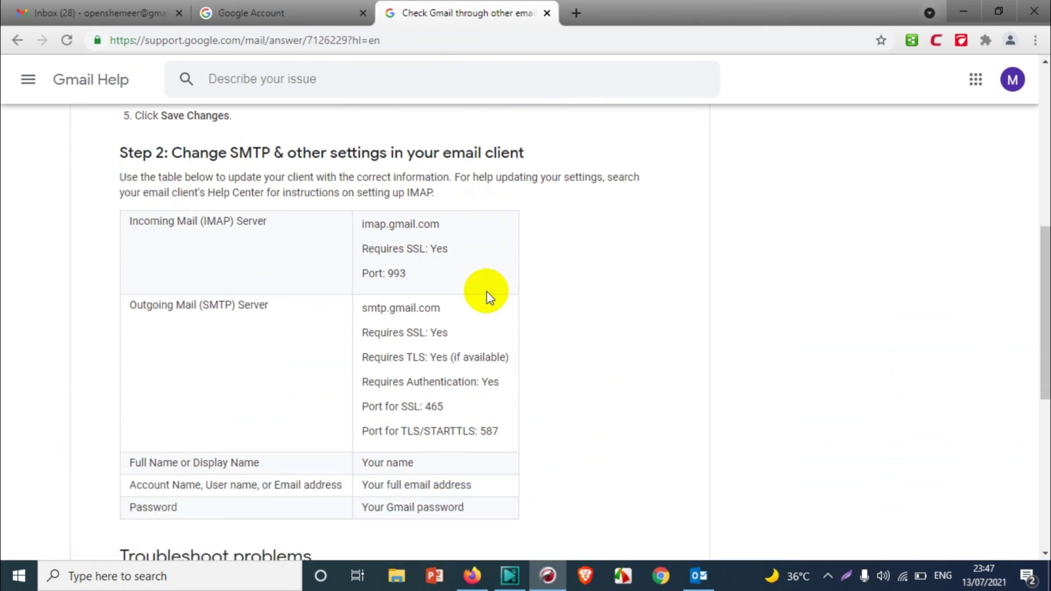
scroll(482, 286, up, 3)
scroll(481, 287, down, 1)
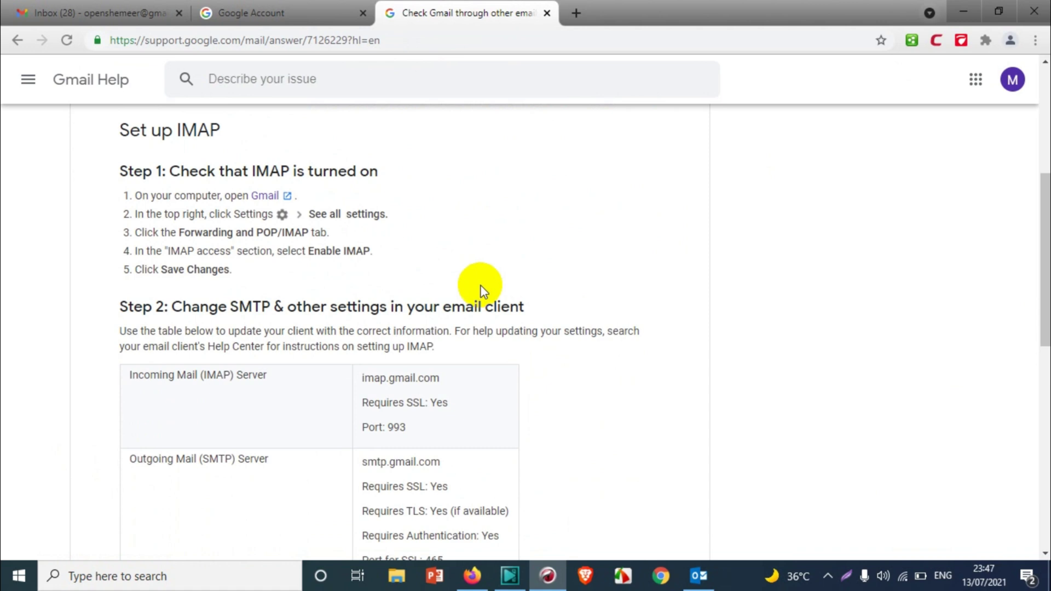
scroll(481, 288, down, 1)
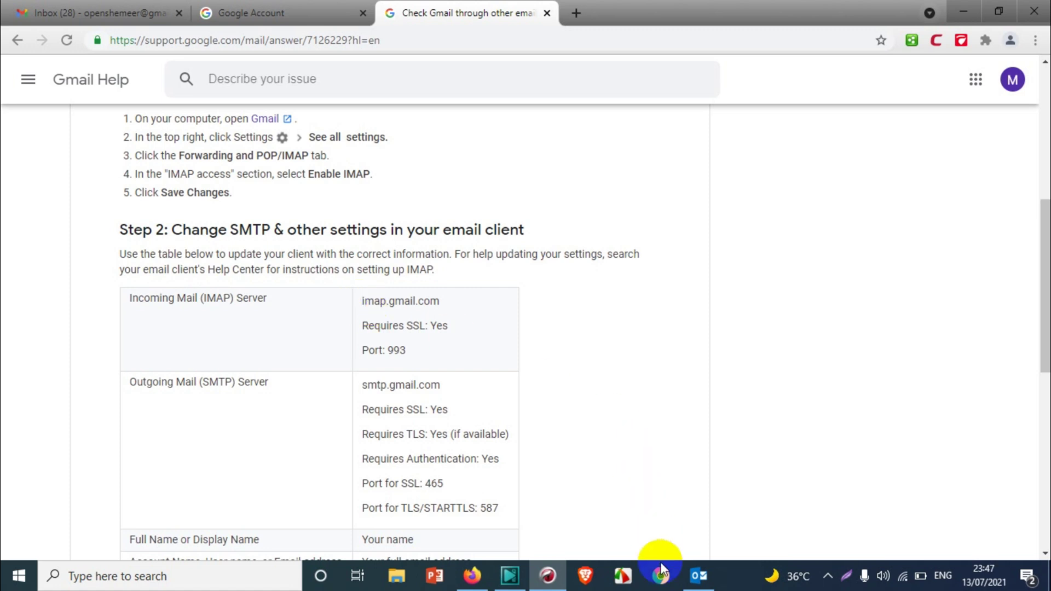
- Enter smtp.gmail.com as outgoing server, fill in the password, and require SPA logon
click(699, 579)
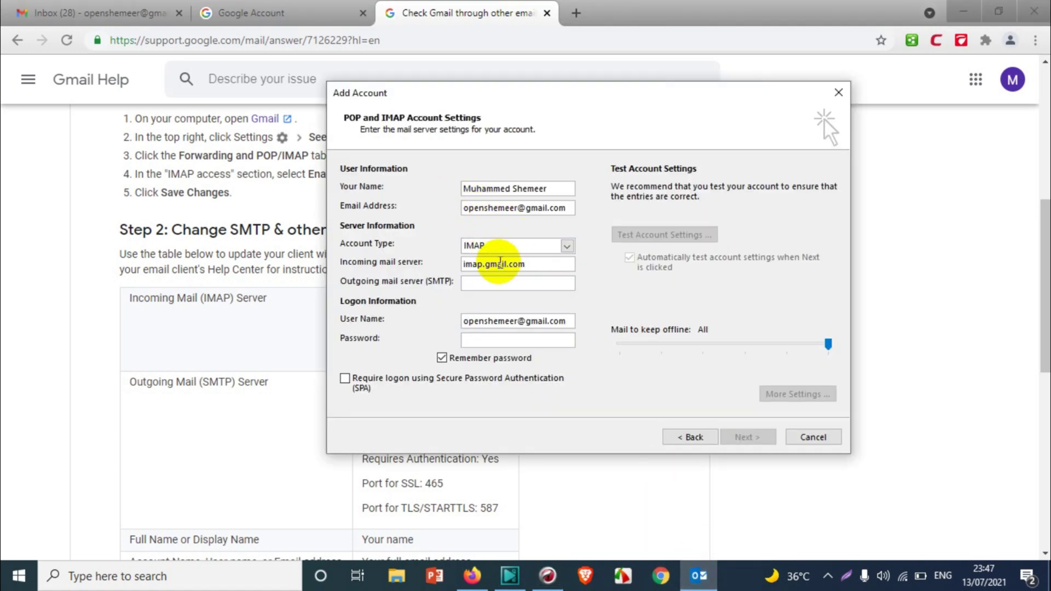
click(497, 280)
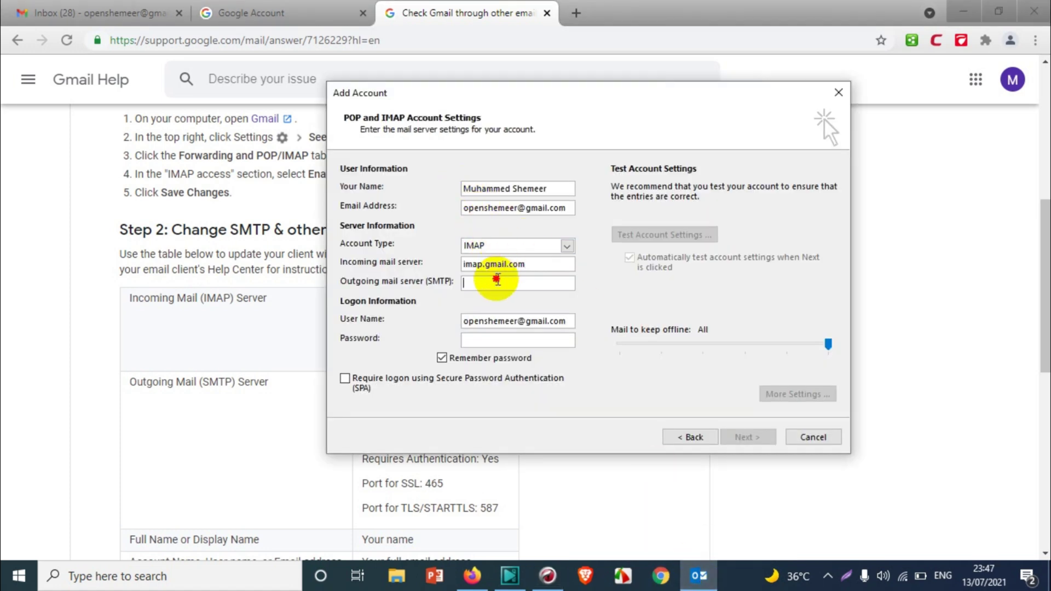
text(smtp.gmail.com)
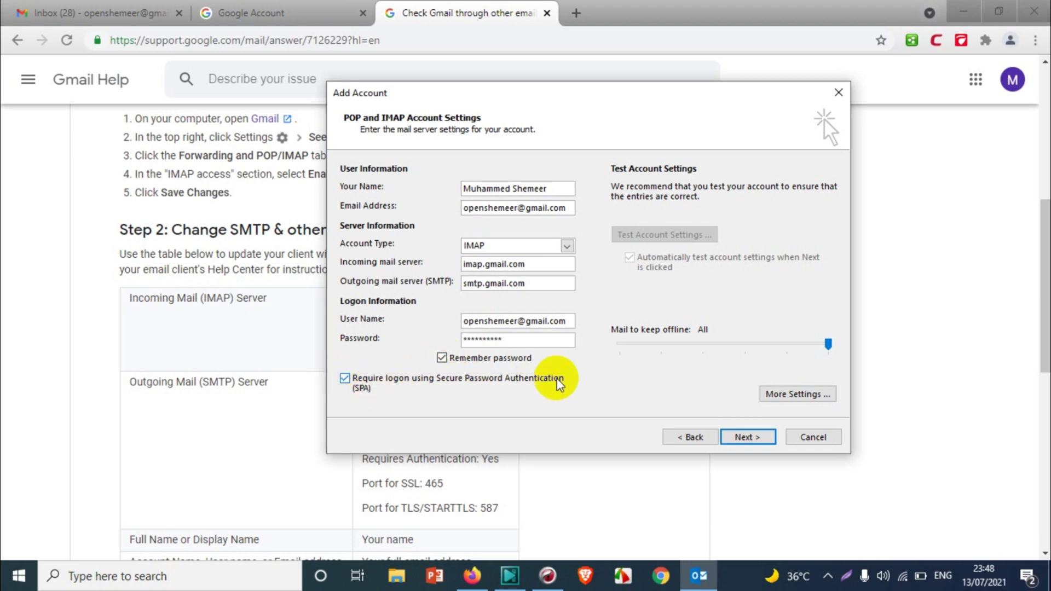
- In More Settings, require outgoing SMTP authentication and set incoming encryption to SSL
click(830, 399)
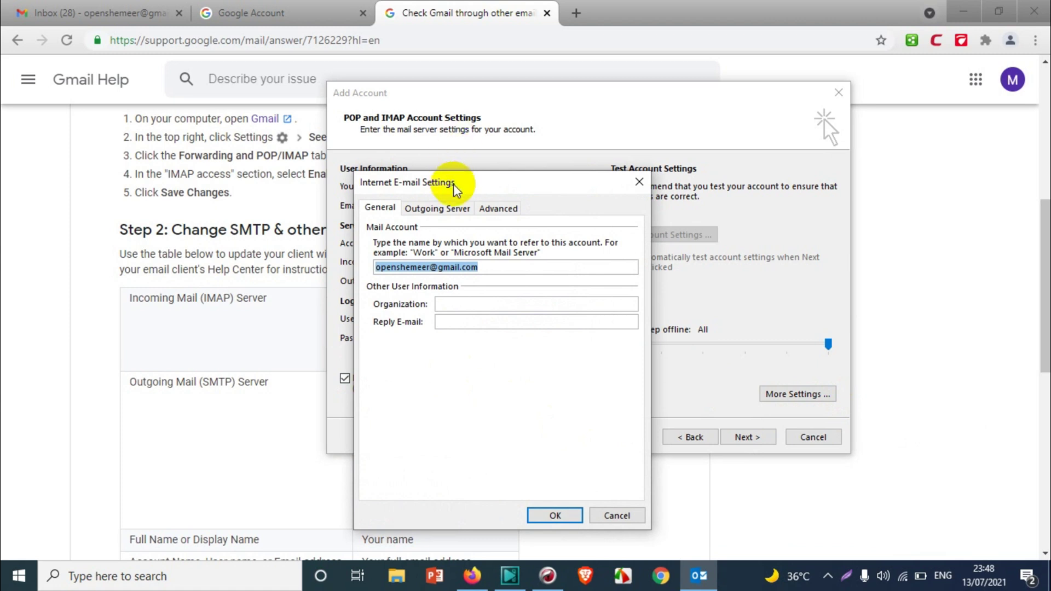
click(455, 208)
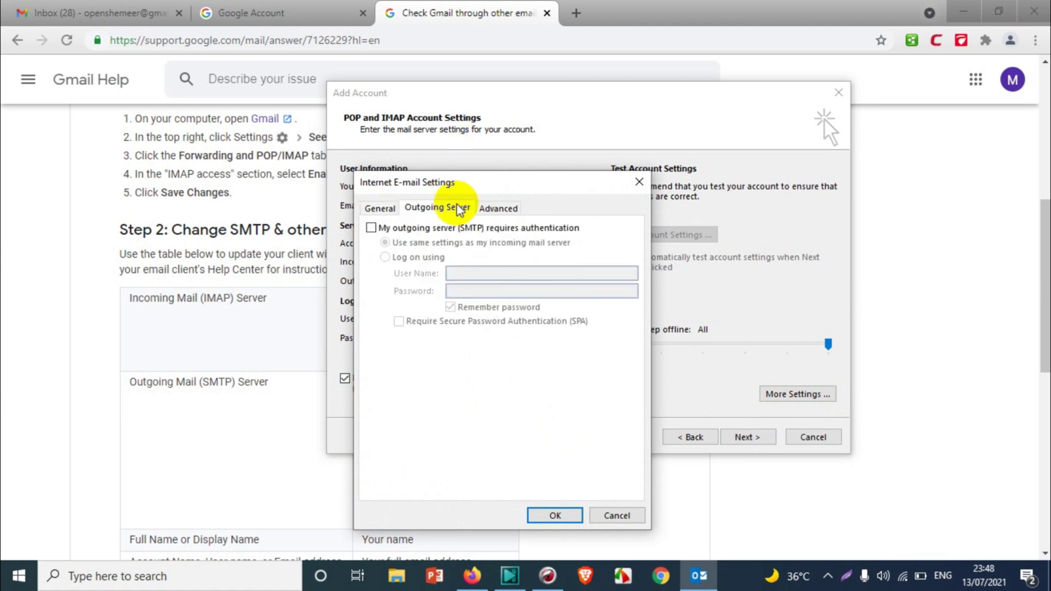
click(377, 227)
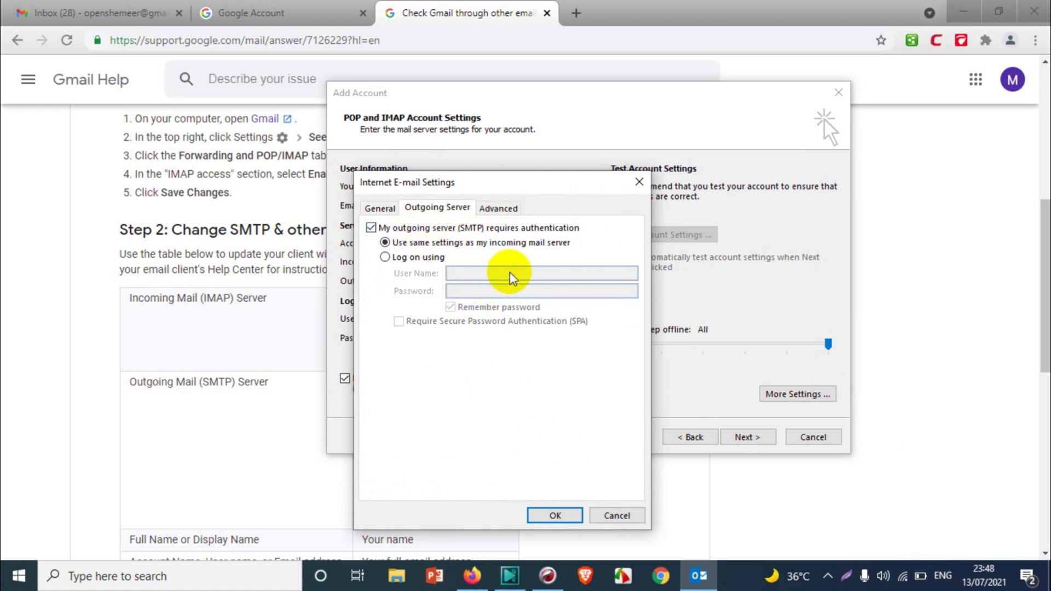
click(498, 214)
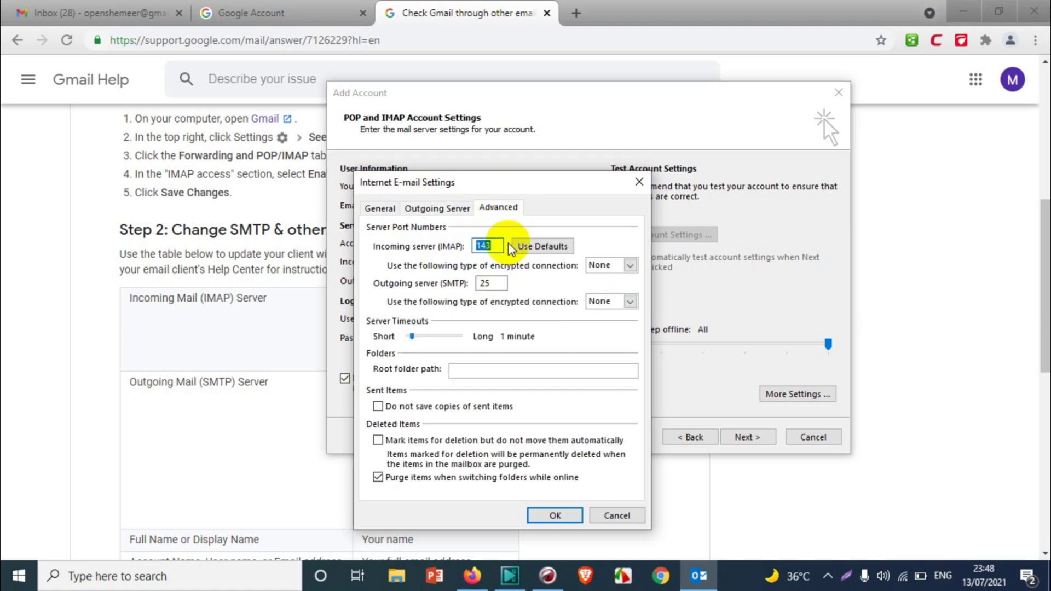
click(604, 265)
click(603, 289)
- Set IMAP port 993 and SMTP TLS port 587, then save the advanced settings
click(550, 577)
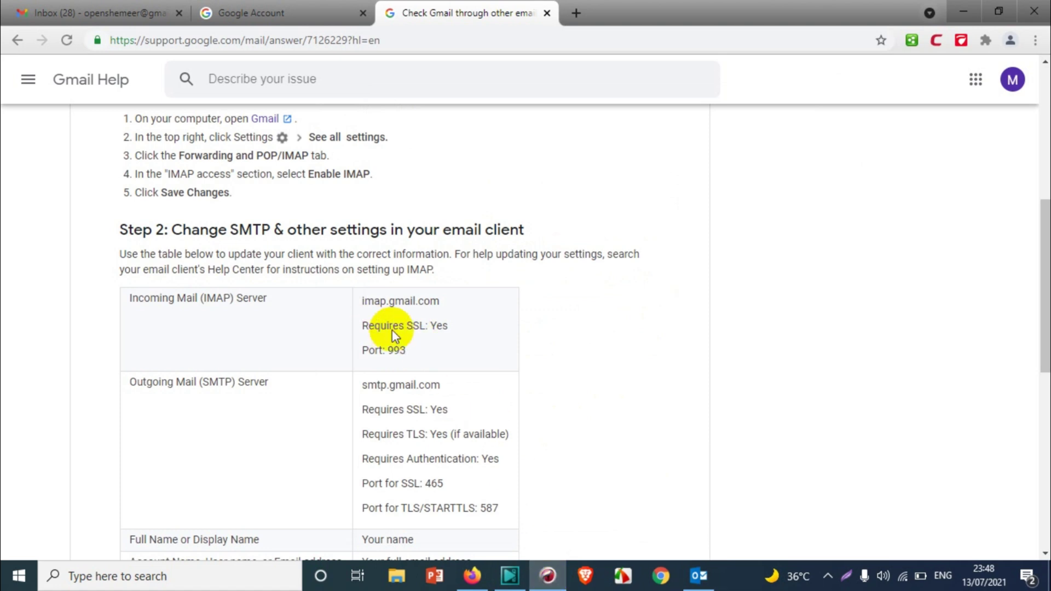
scroll(393, 307, down, 1)
double_click(404, 272)
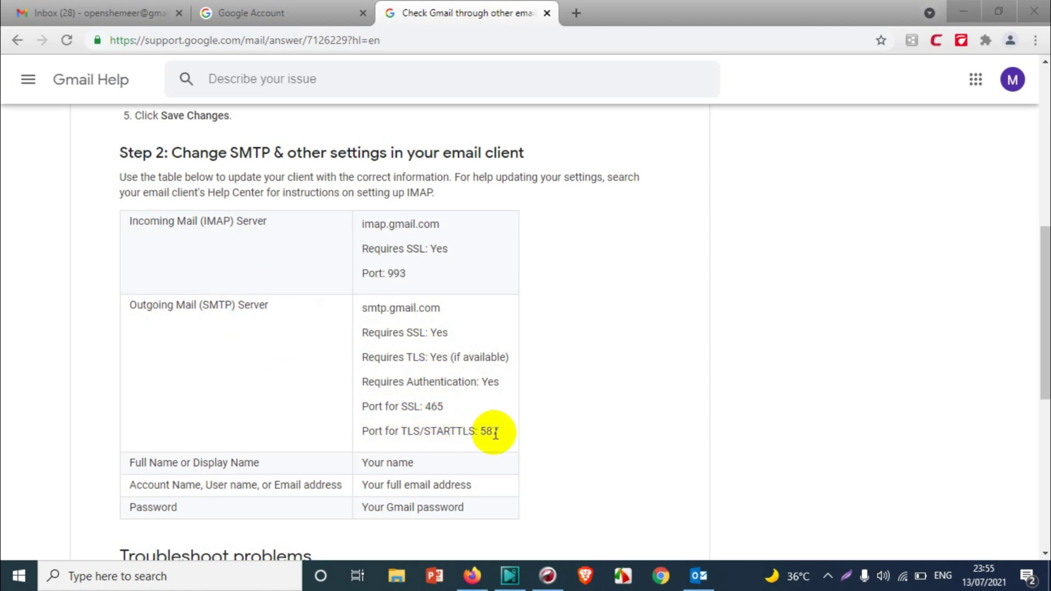
click(699, 576)
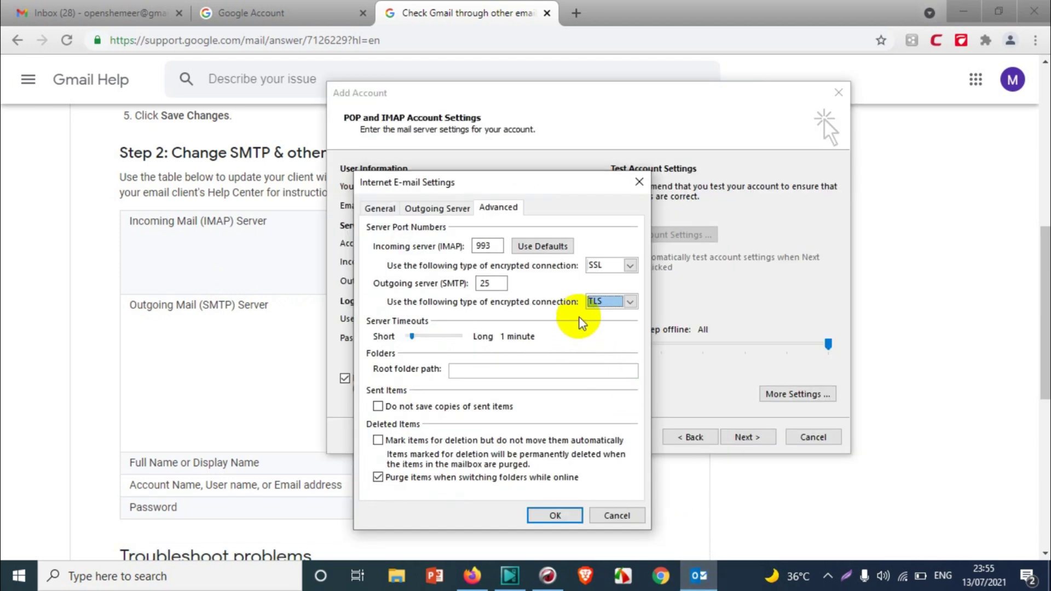
click(491, 285)
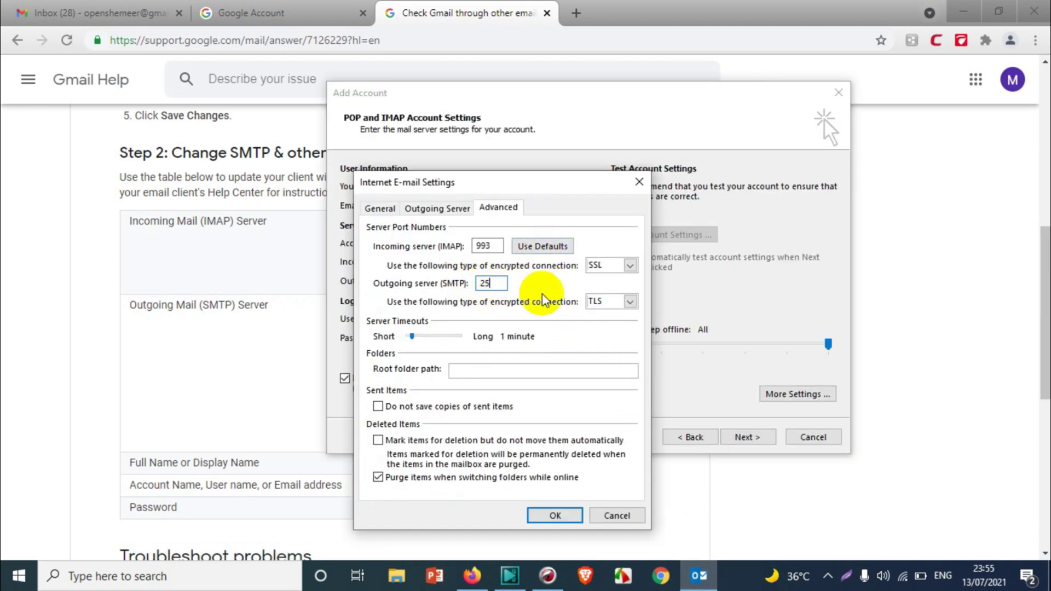
click(605, 302)
click(502, 284)
double_click(503, 284)
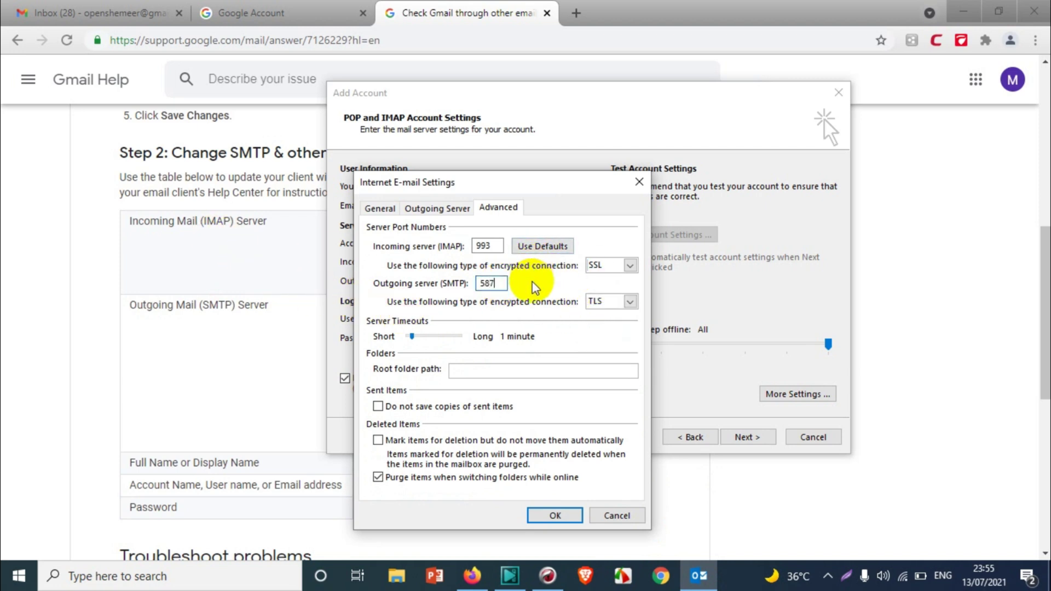
click(542, 515)
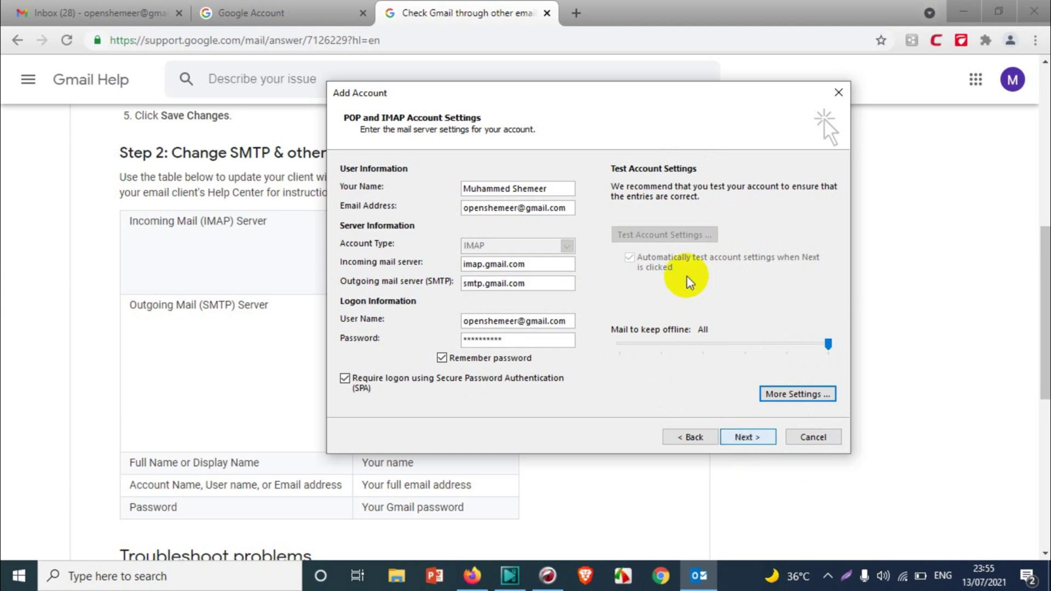
- Run Test Account Settings until the IMAP logon and test e-mail both pass, then close the results
click(756, 435)
click(629, 117)
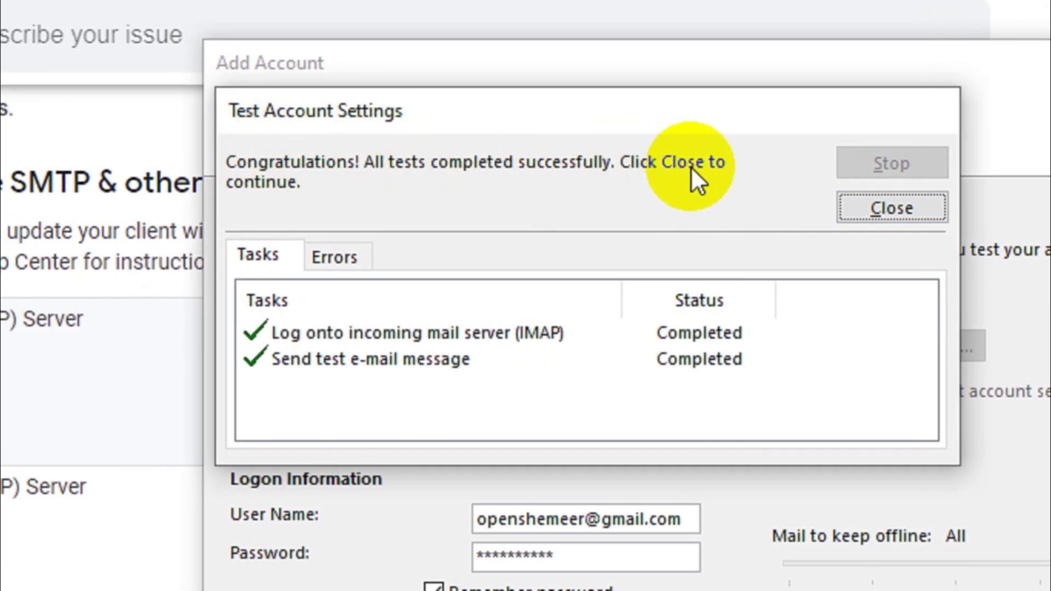
click(898, 210)
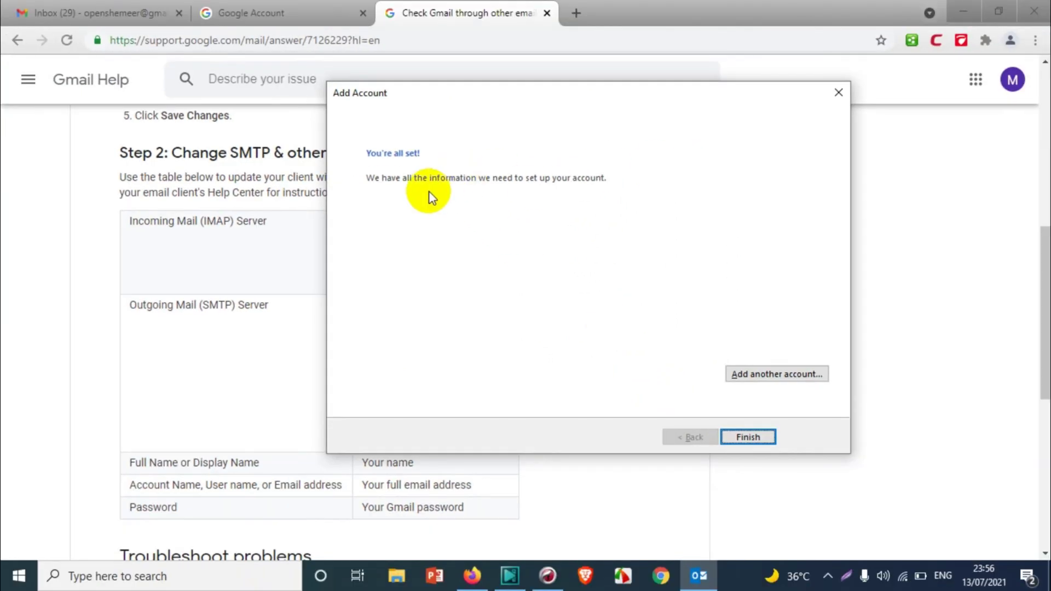
- Finish setup, expand the Inbox, and browse the 63 synced messages including the Outlook Test Message
click(751, 436)
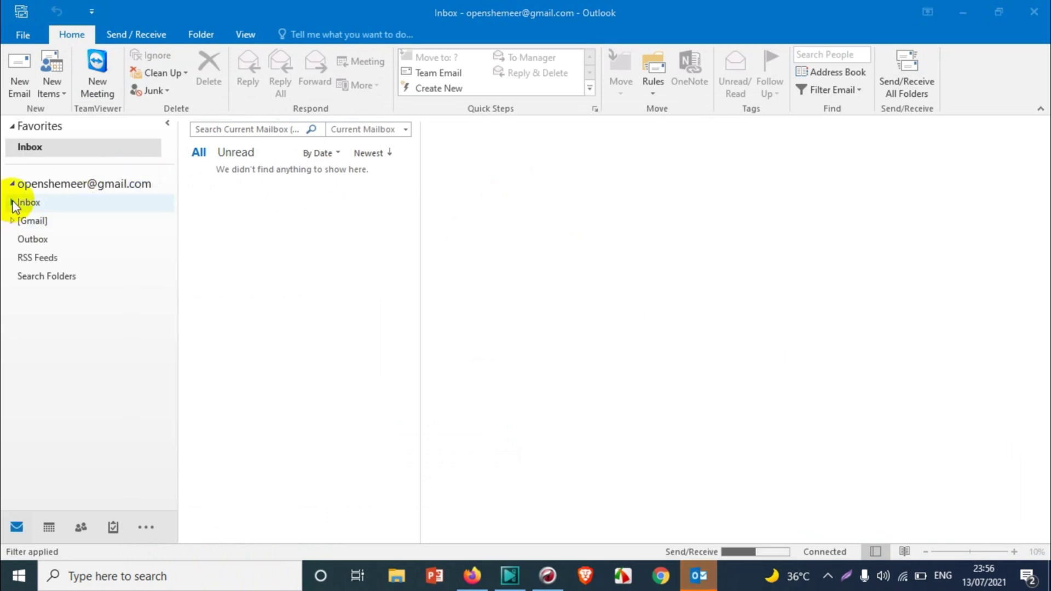
click(11, 202)
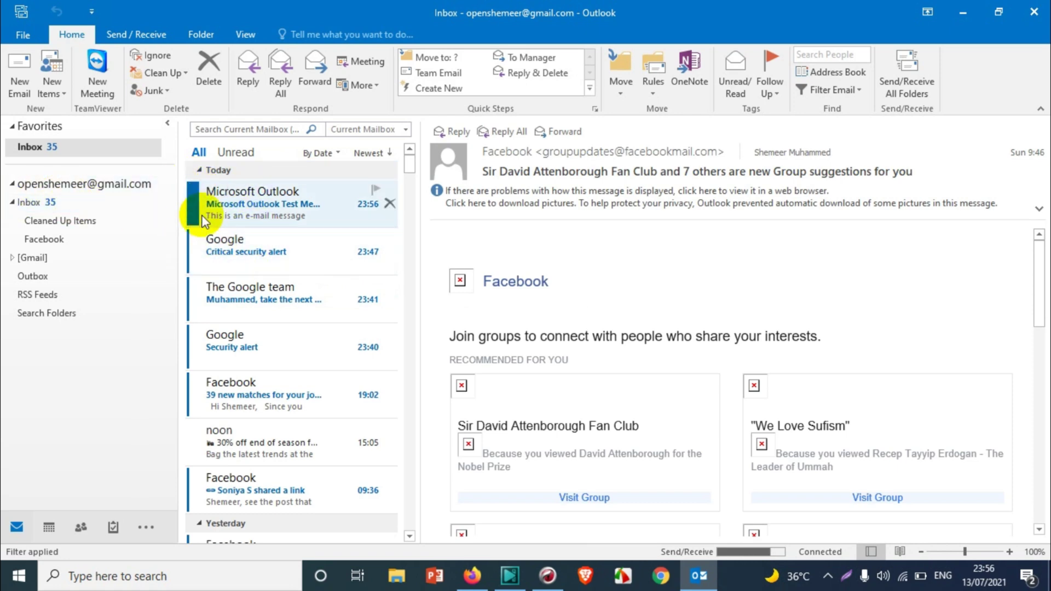
scroll(285, 230, down, 4)
scroll(289, 246, down, 4)
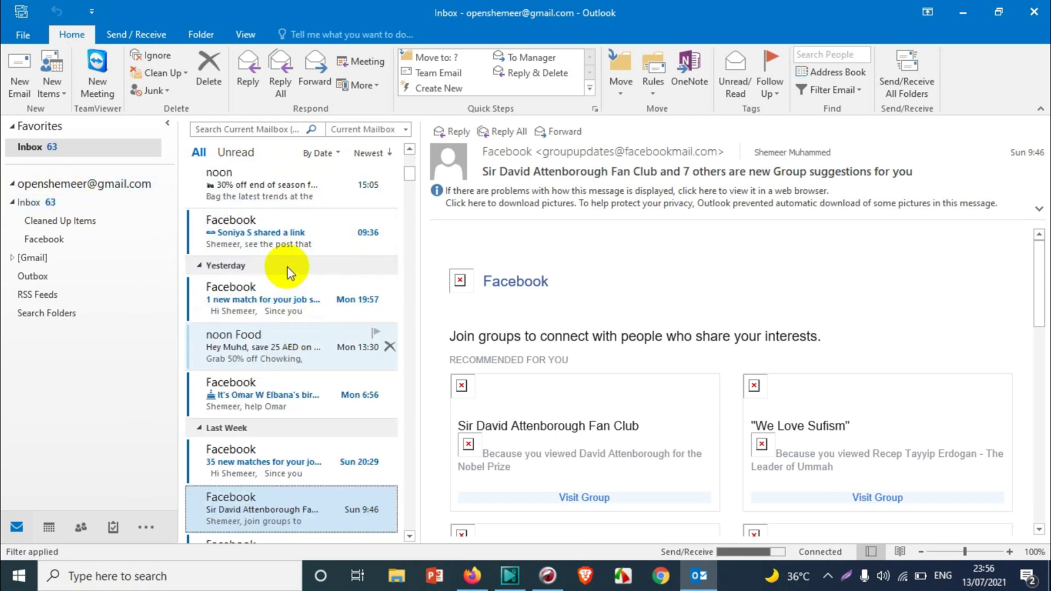
drag(411, 228, 397, 139)
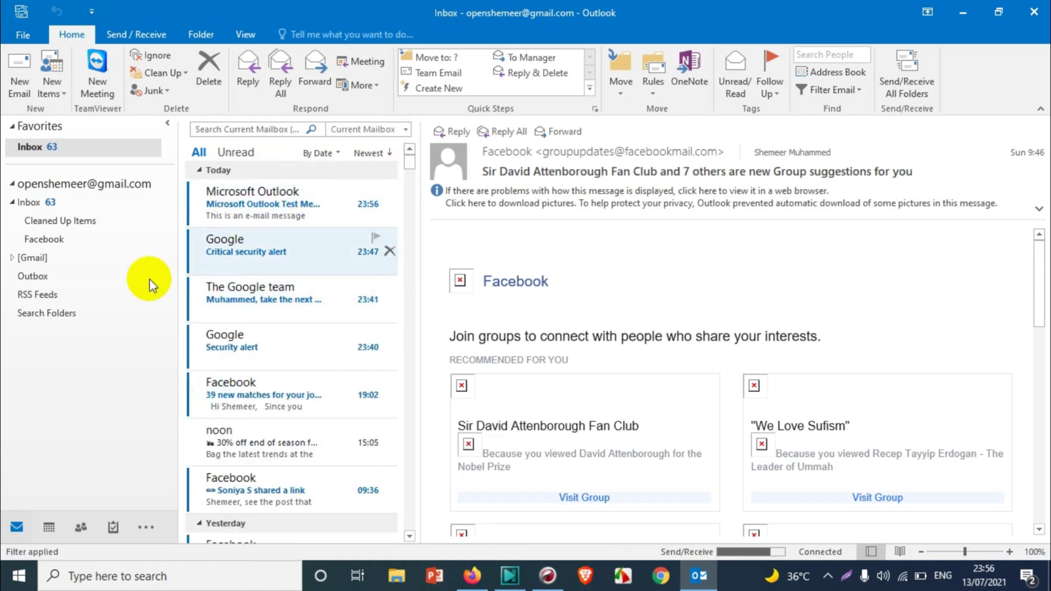
scroll(307, 323, down, 5)
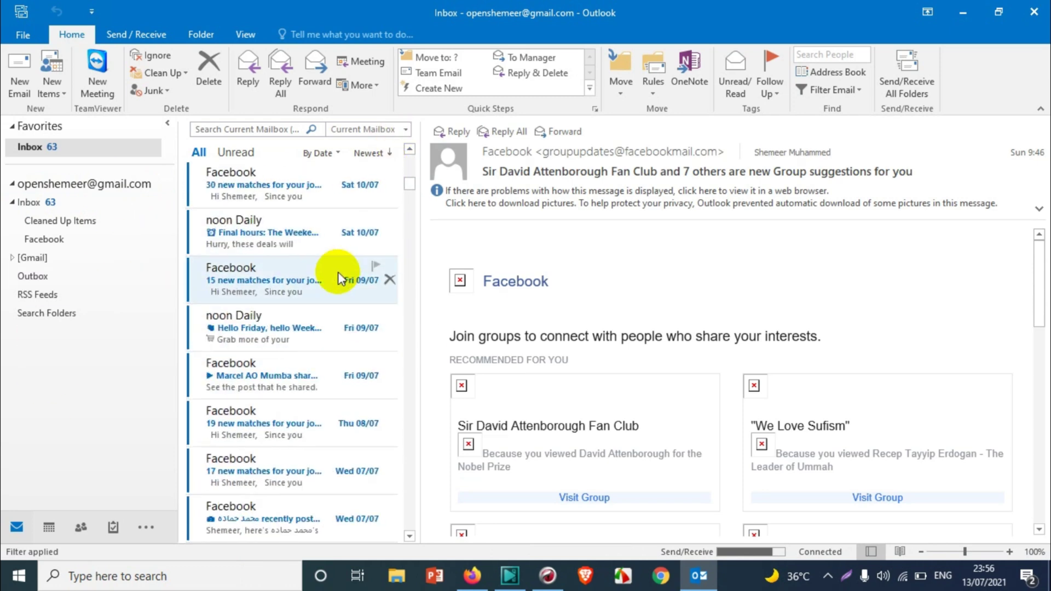
scroll(345, 257, up, 2)
scroll(350, 237, up, 3)
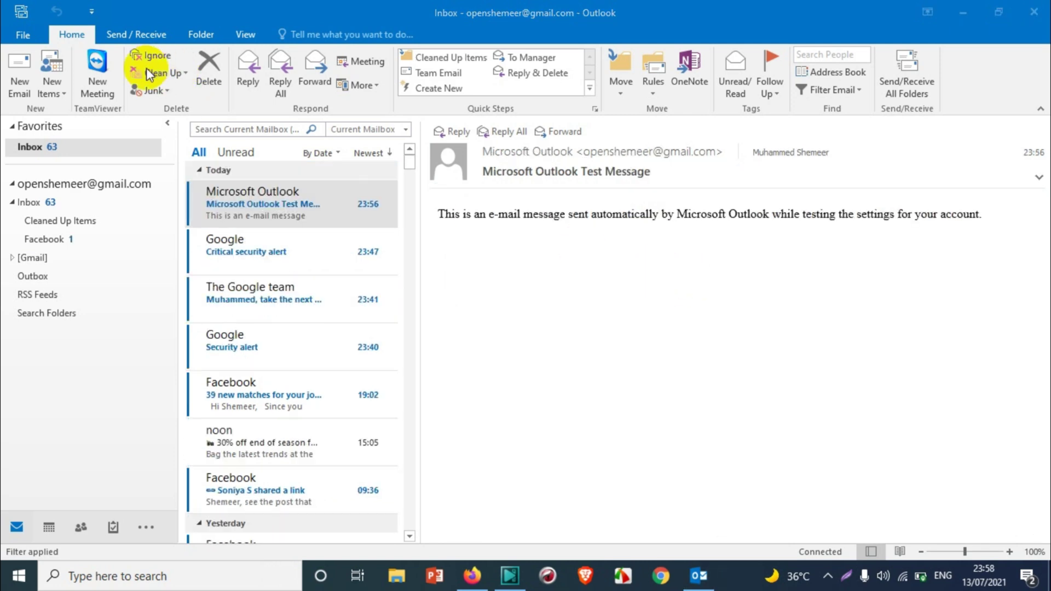
click(17, 40)
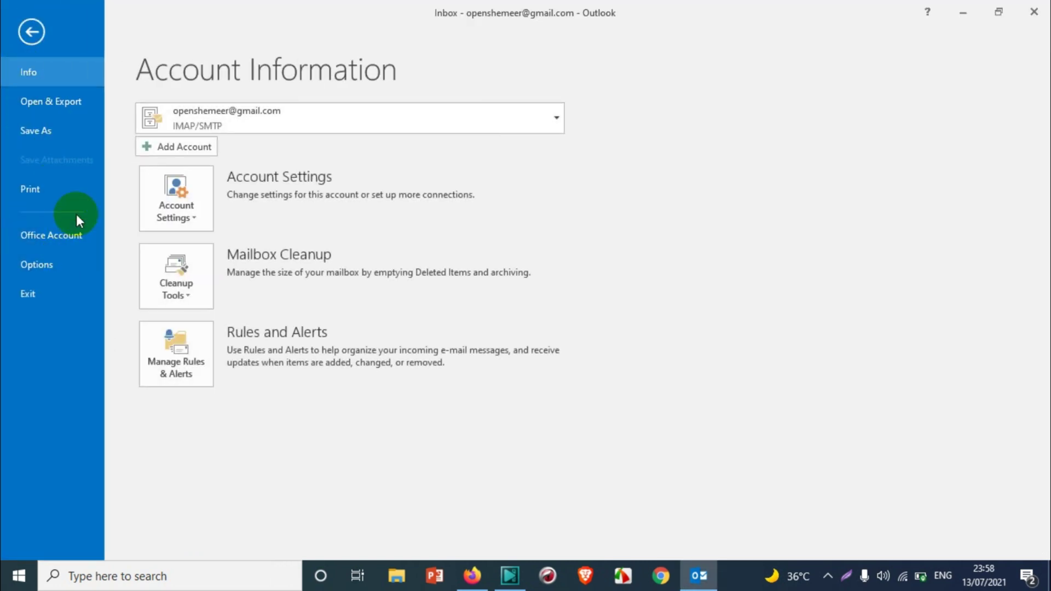
click(162, 219)
click(176, 247)
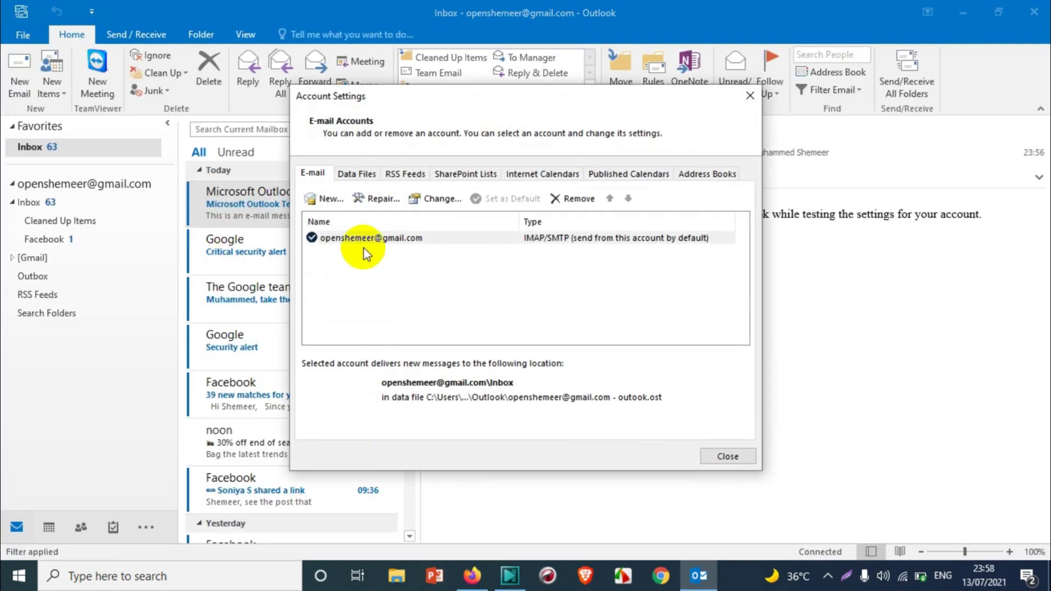
click(365, 239)
double_click(364, 238)
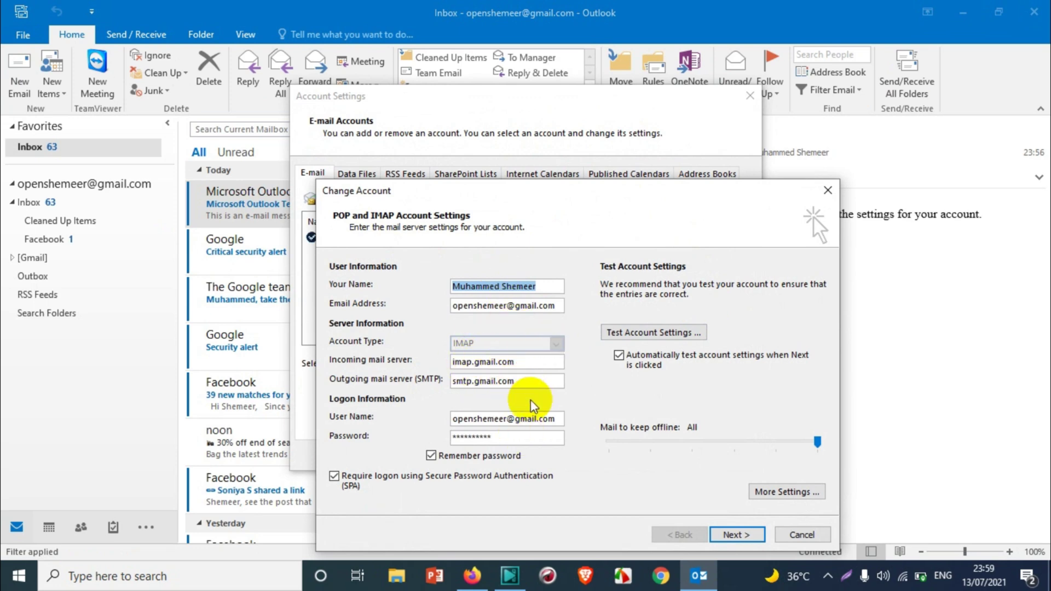
click(787, 492)
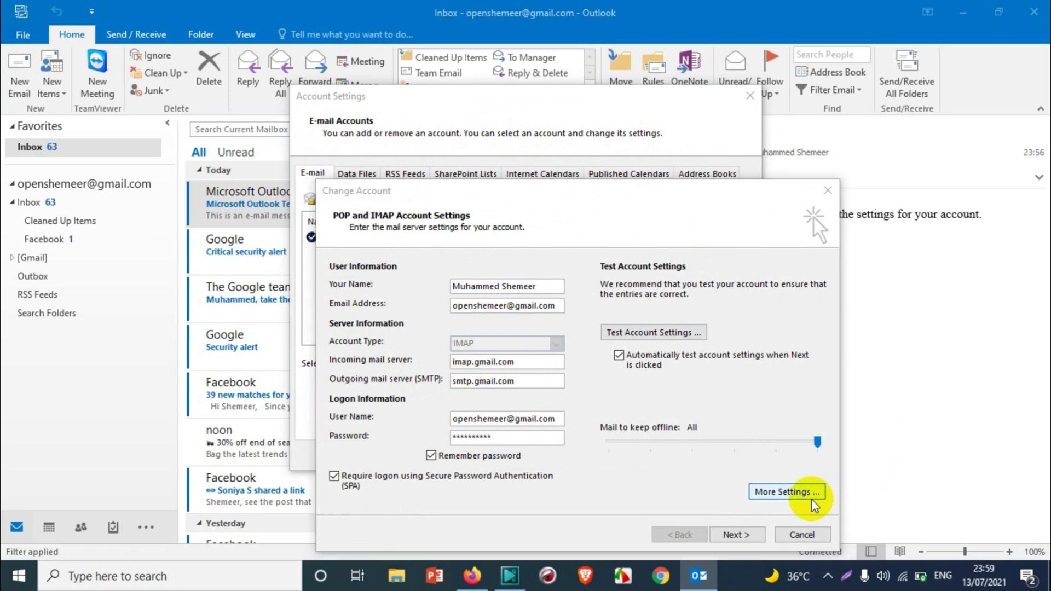
click(427, 230)
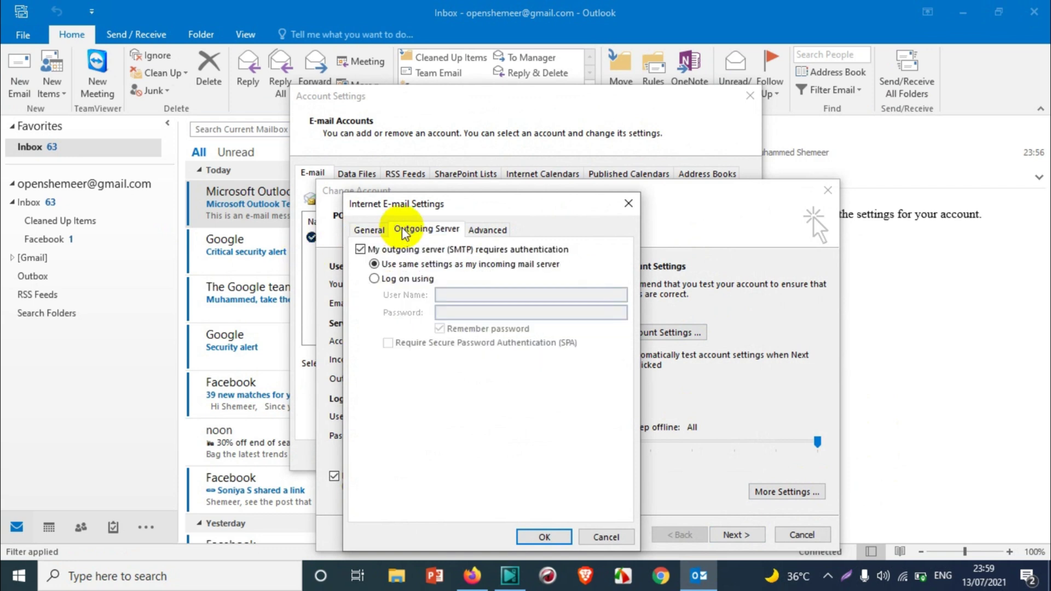
click(493, 230)
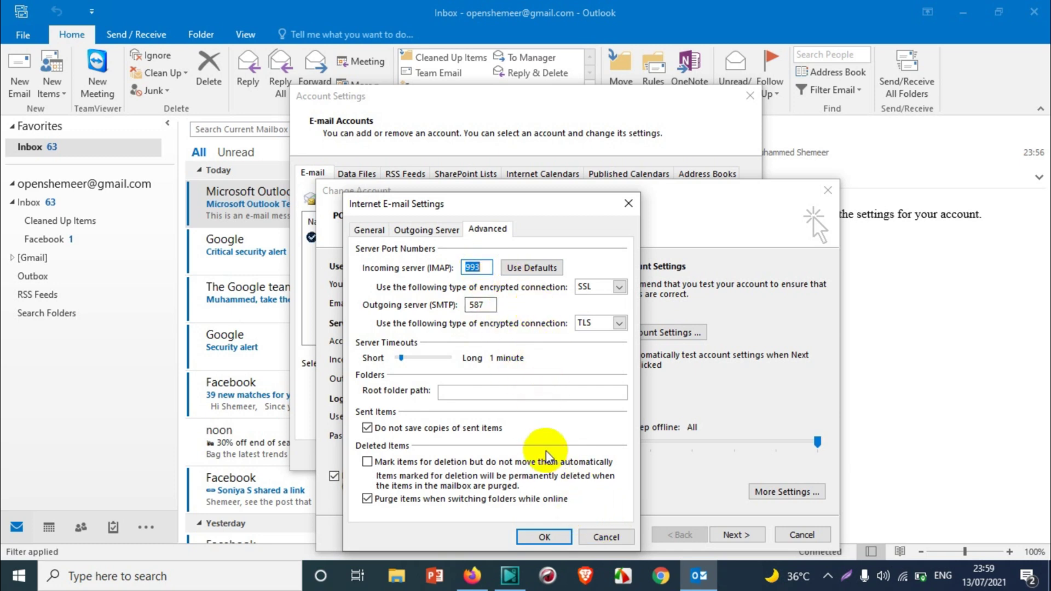
click(544, 537)
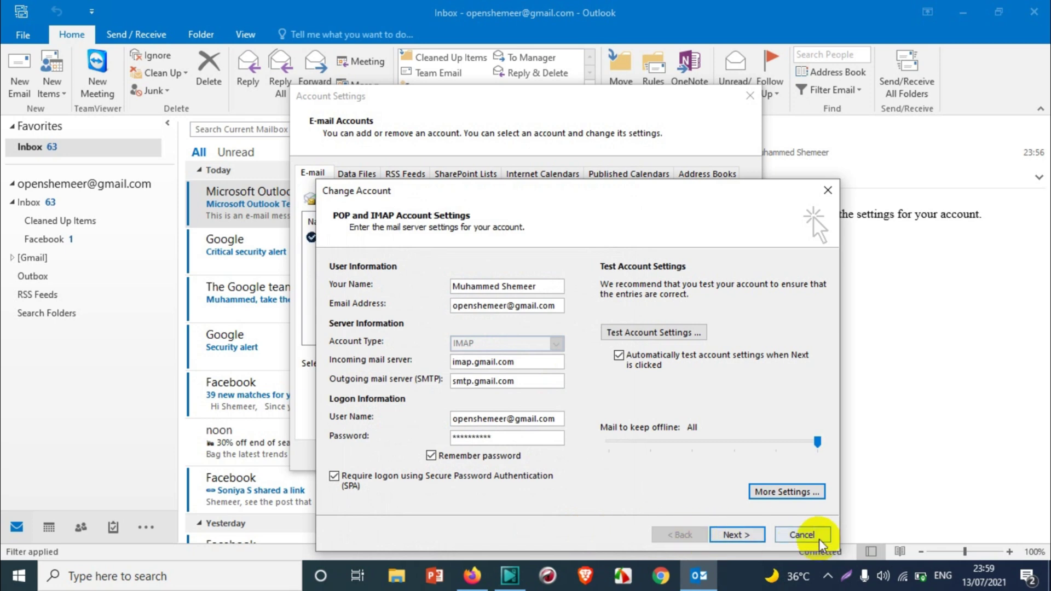
click(801, 535)
click(722, 459)
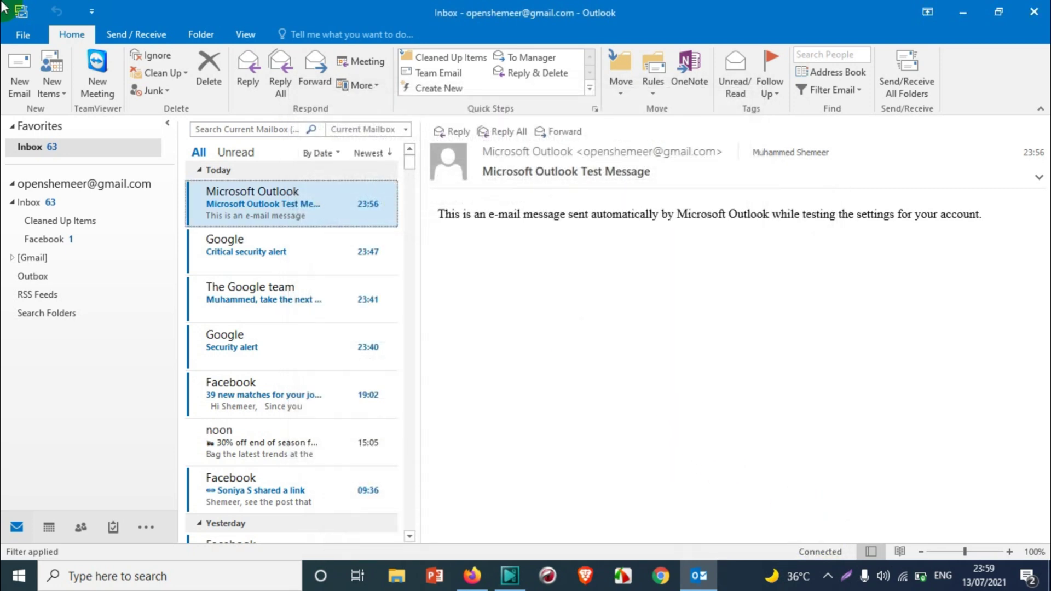